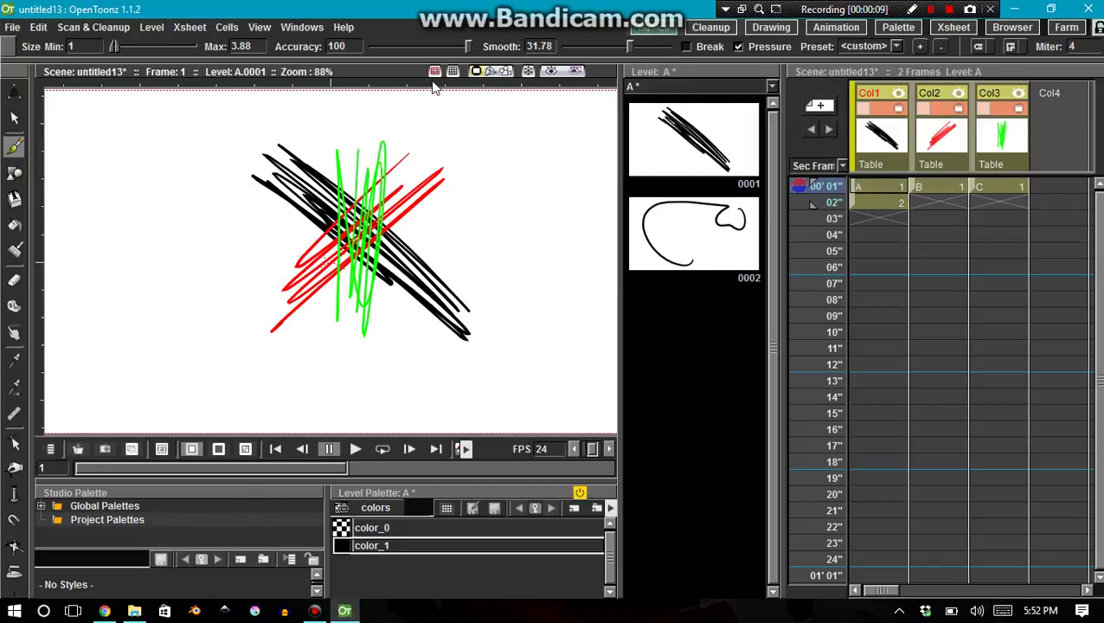
Redock the Xsheet beside the viewer, widen it, and drag splitters to enlarge the viewer.
drag(838, 74, 653, 149)
drag(772, 120, 1101, 119)
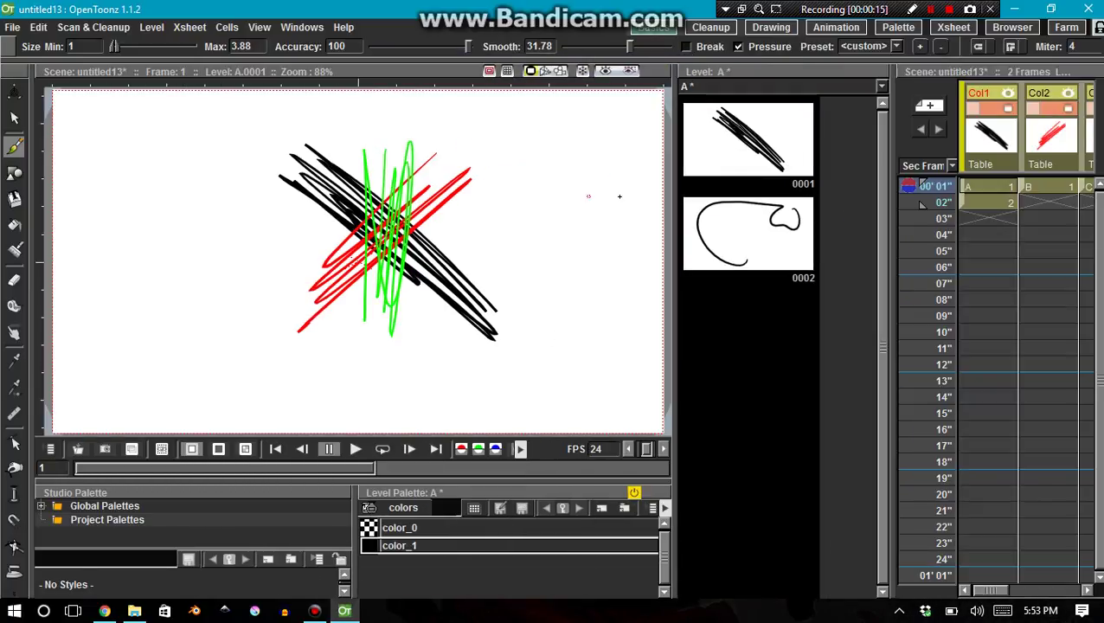
drag(891, 256, 695, 256)
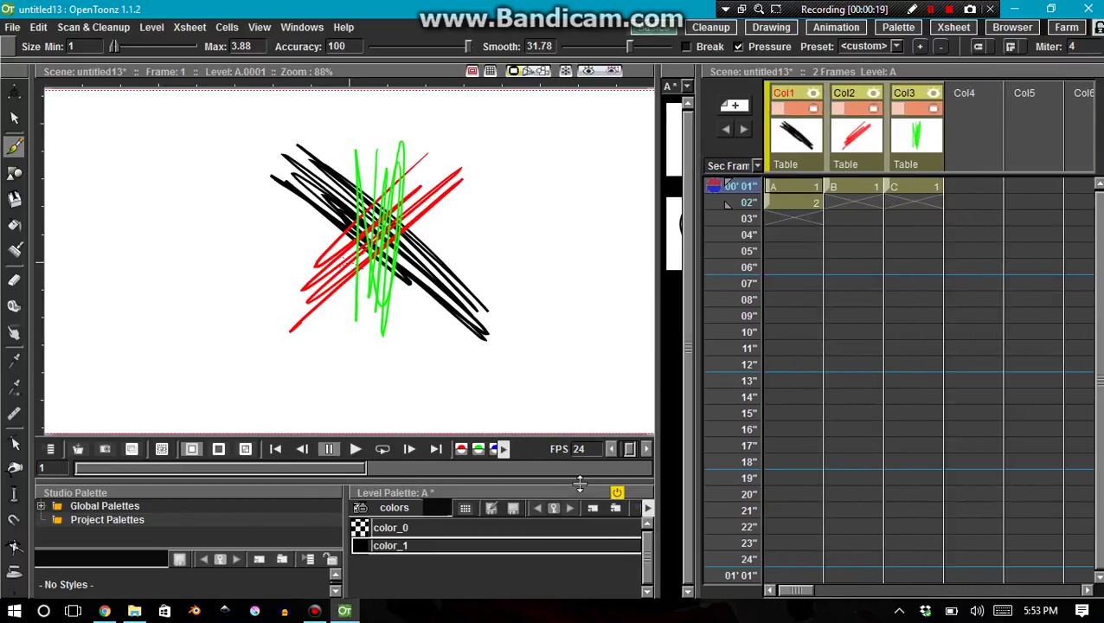
drag(570, 482, 572, 523)
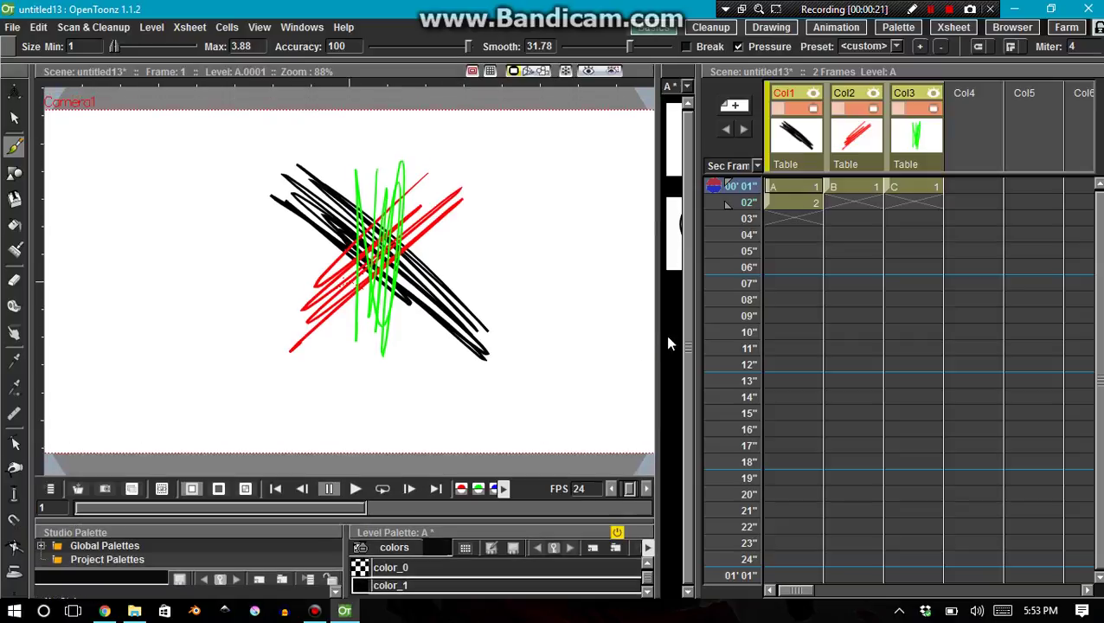
drag(671, 340, 784, 337)
Discard the scribble scene and start a new empty scene.
click(12, 27)
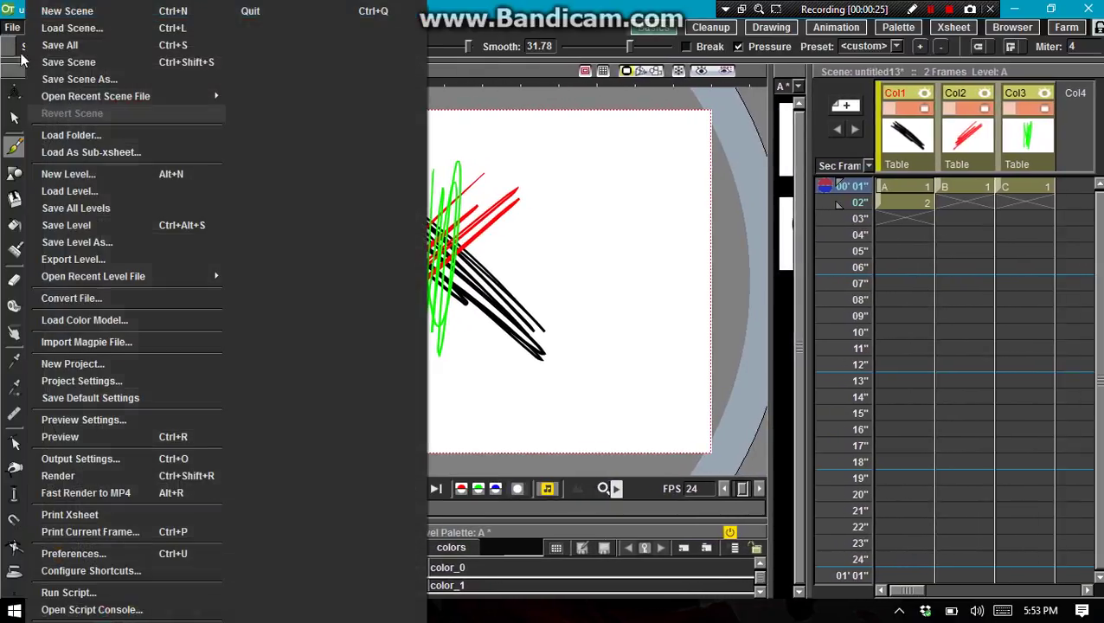
click(47, 11)
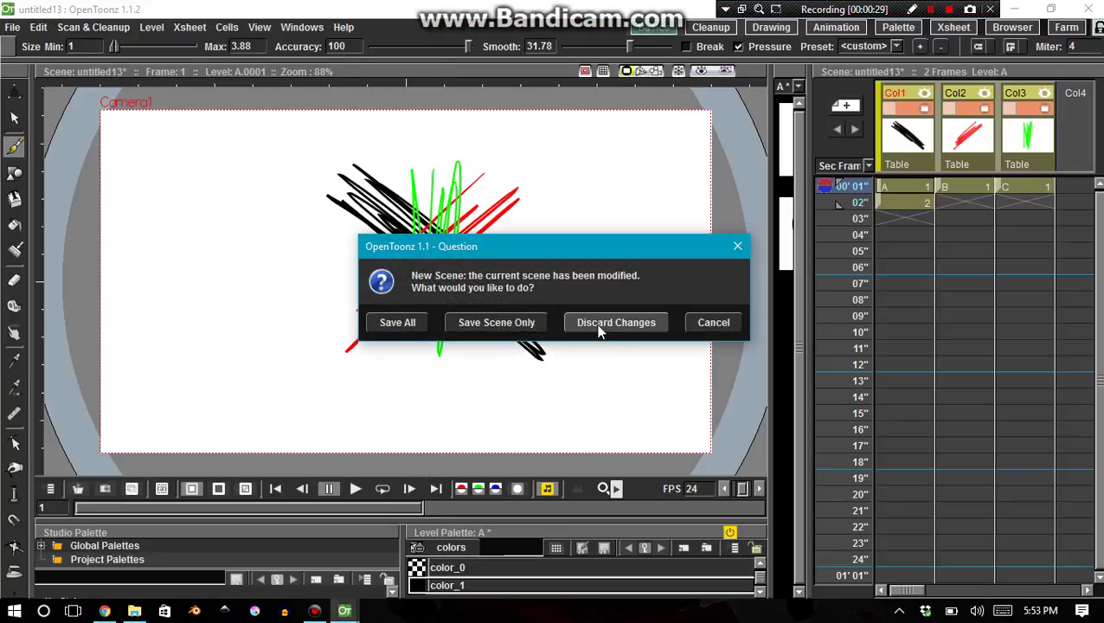
click(596, 325)
click(577, 351)
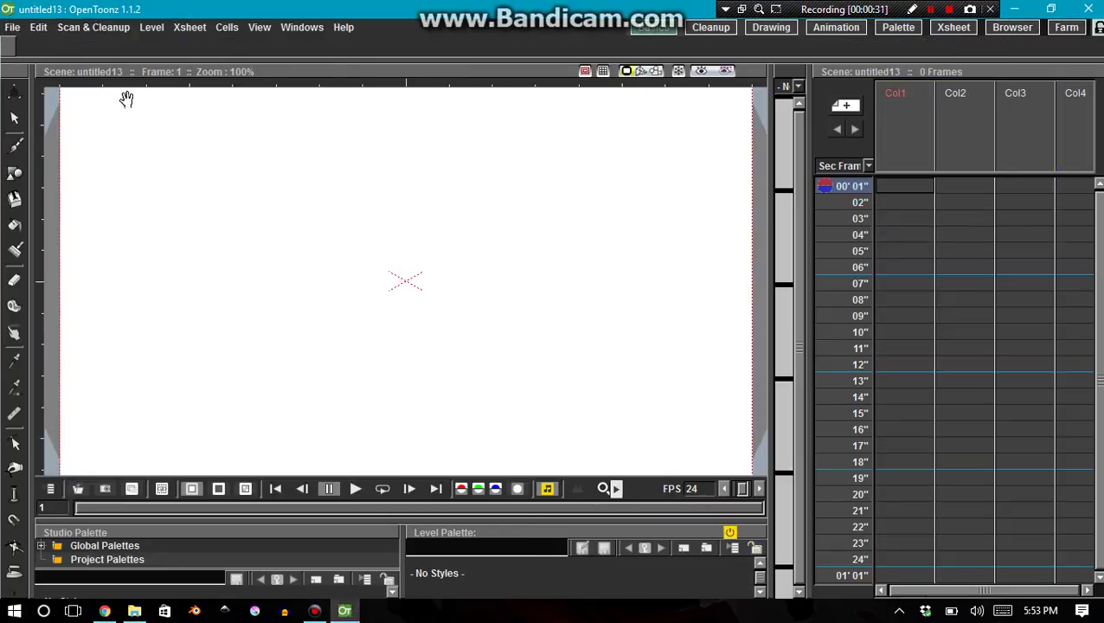
Save the new scene with the file name 'Punching Man'.
click(12, 28)
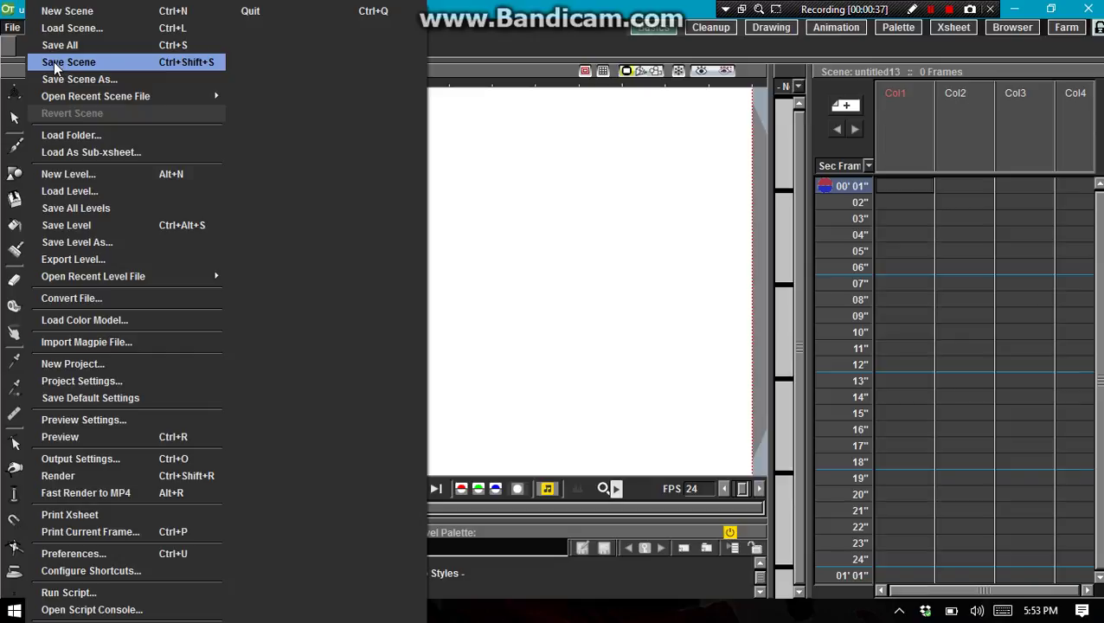
click(52, 84)
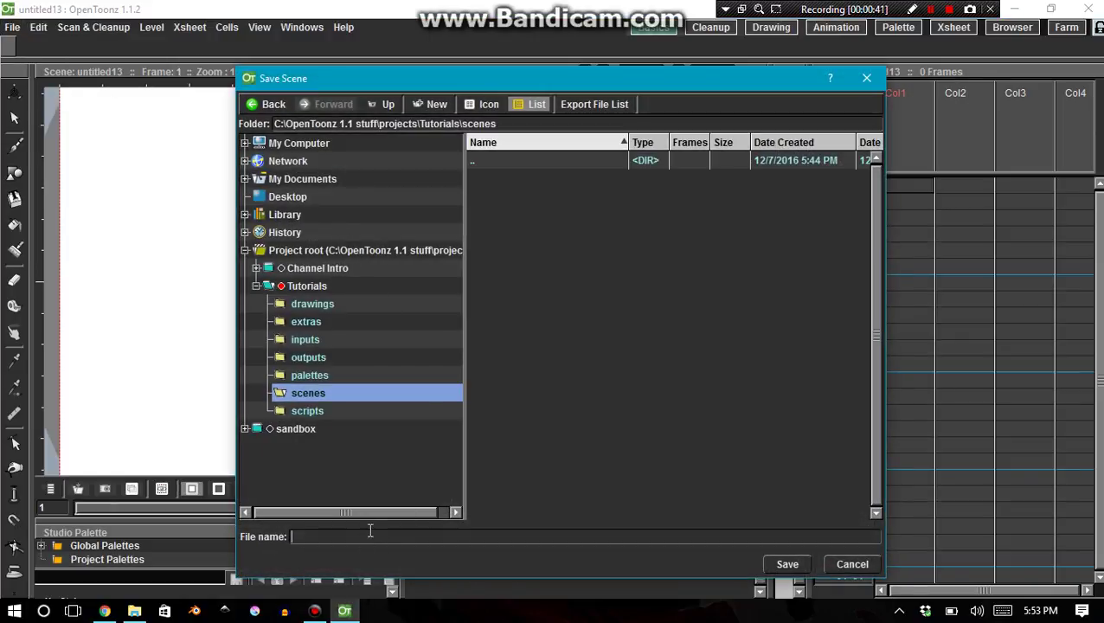
text(Punching Man)
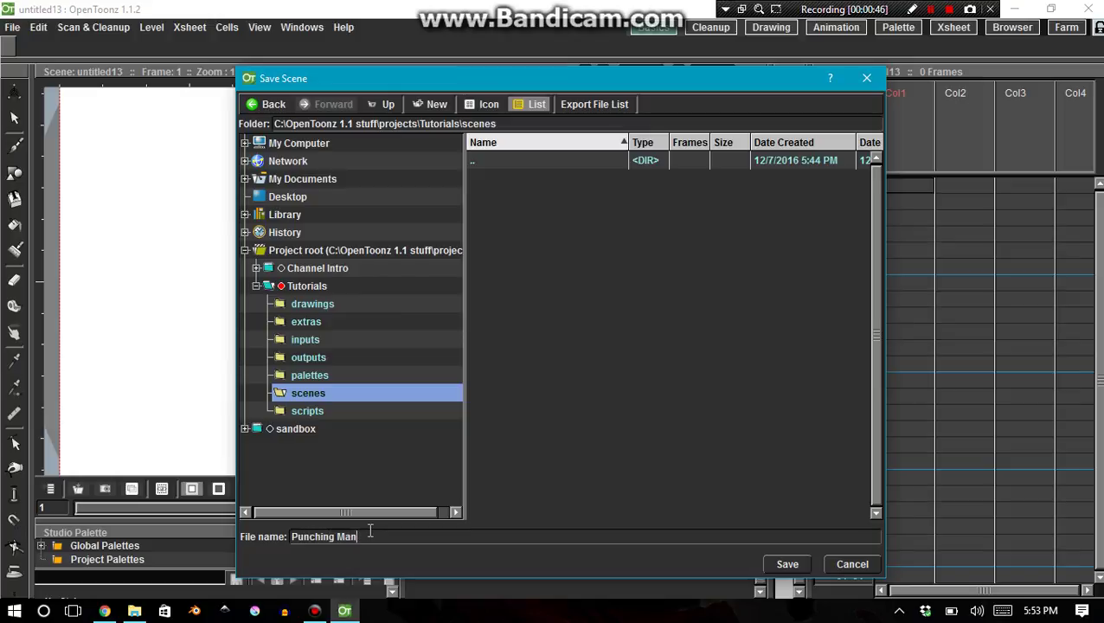
Save as Punching Man, select Col1 frame 1, and switch to the Brush tool.
click(787, 566)
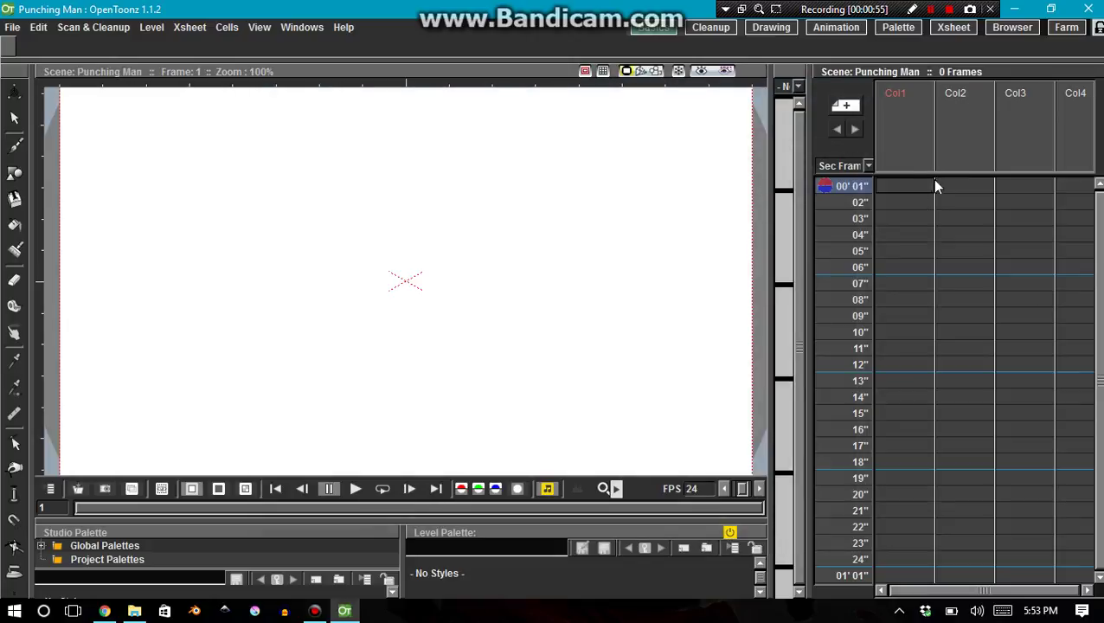
click(892, 188)
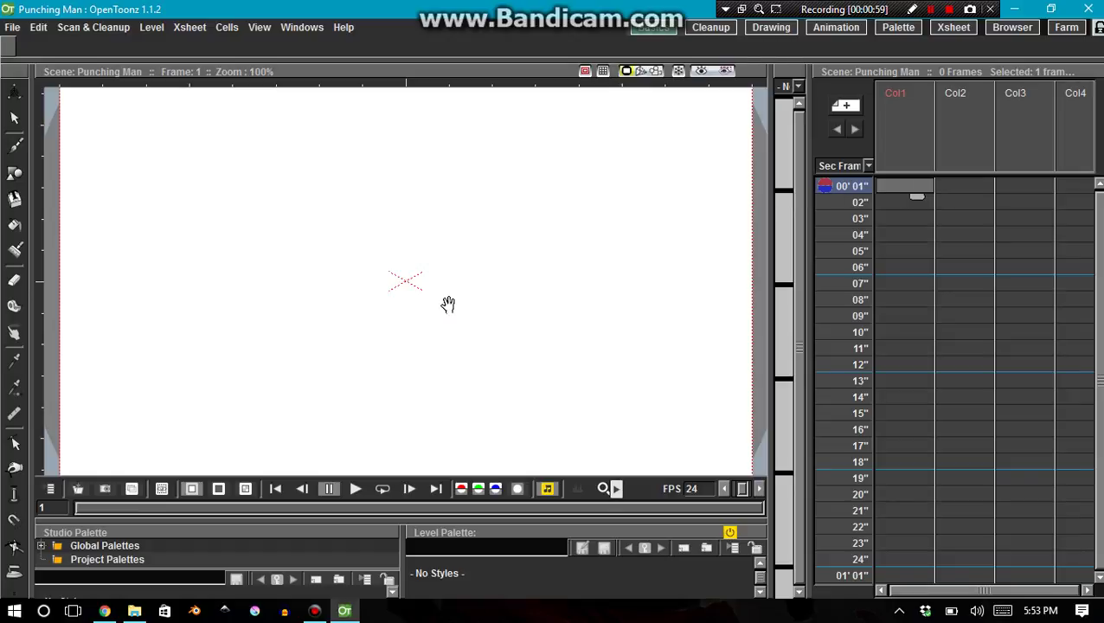
key(b)
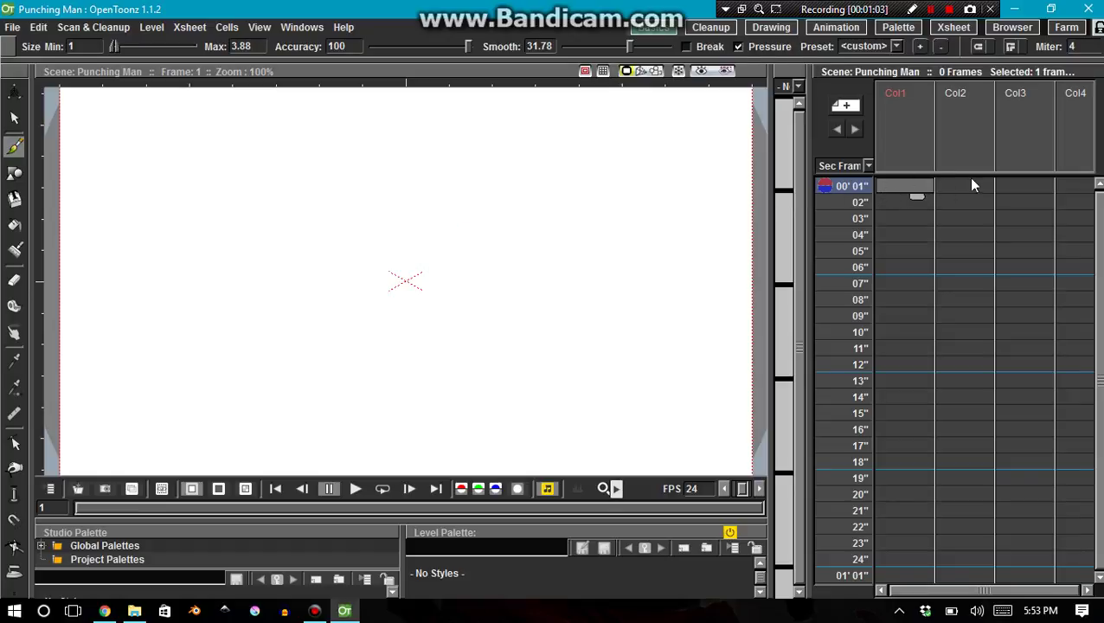
In the Browser room, open Channel Intro > drawings and look through the A, B and Archs files.
click(995, 27)
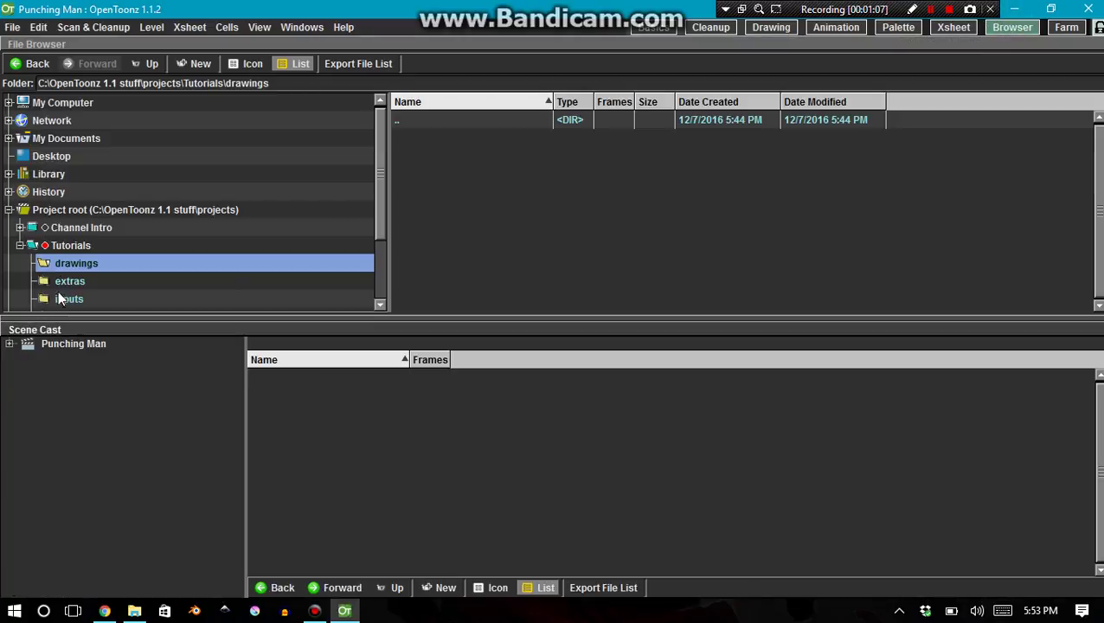
click(100, 232)
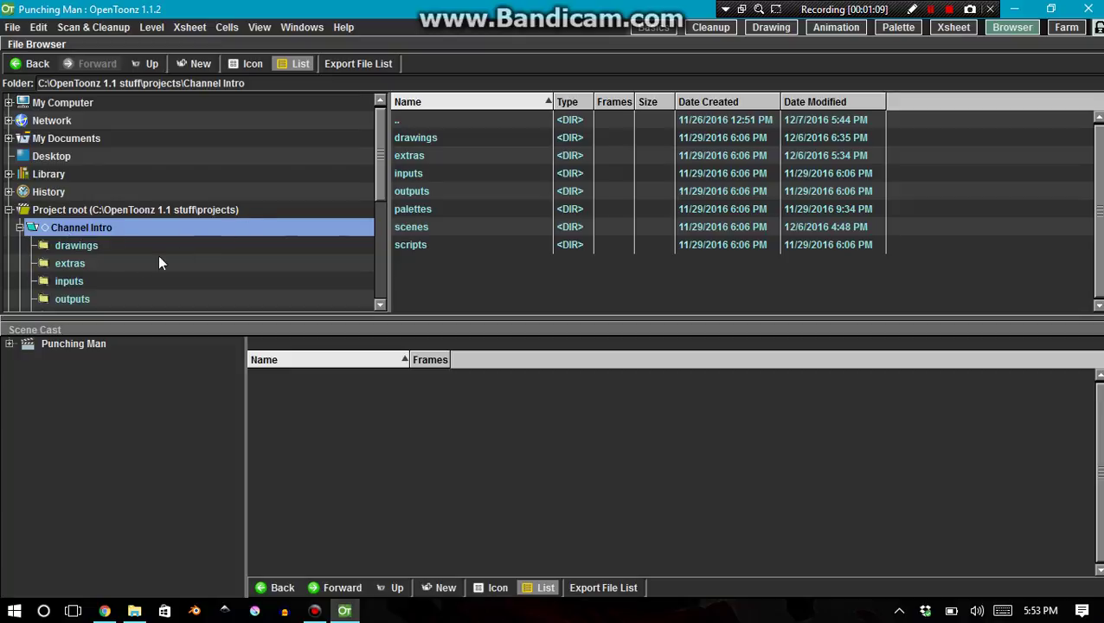
click(203, 245)
click(401, 137)
click(401, 155)
click(409, 173)
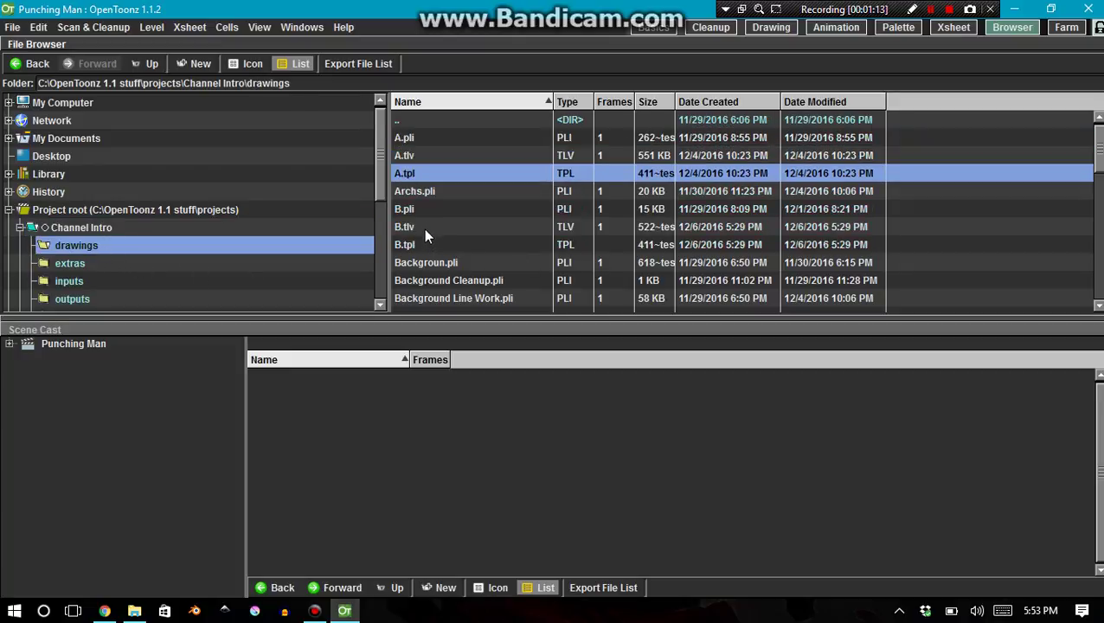
click(413, 210)
click(408, 228)
click(411, 248)
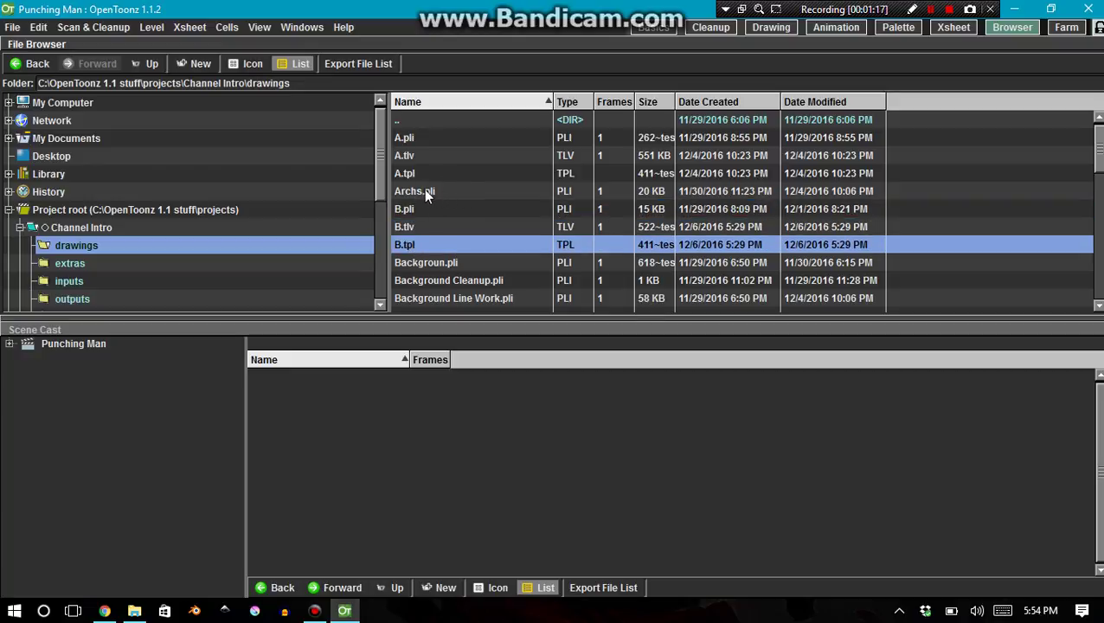
click(425, 192)
Preview B.tlv in a Flipbook, then close it.
right_click(409, 229)
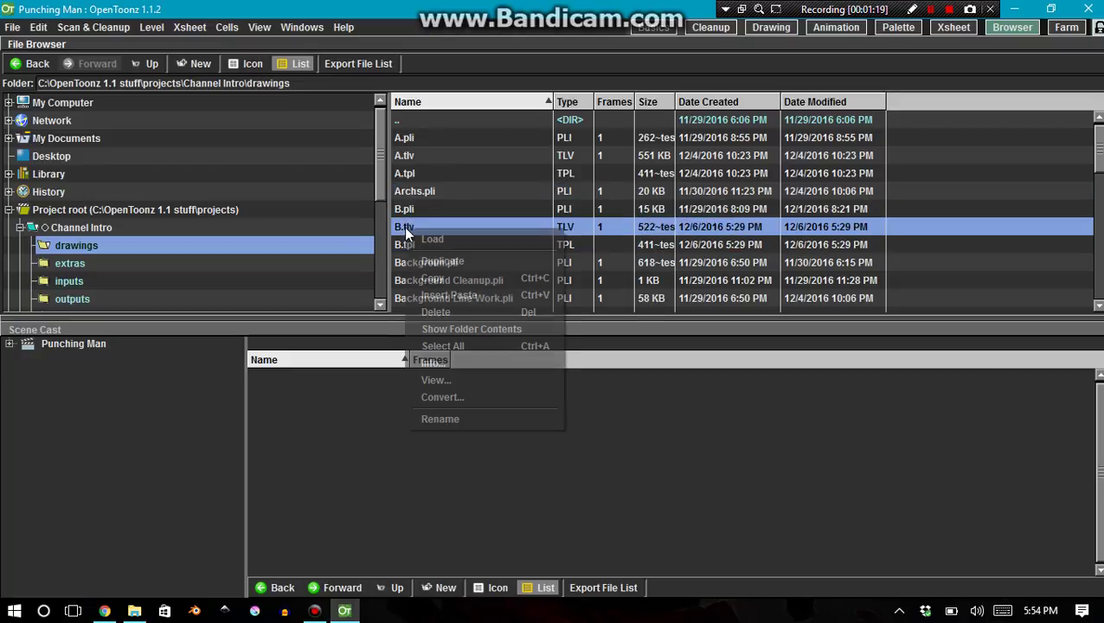
click(445, 372)
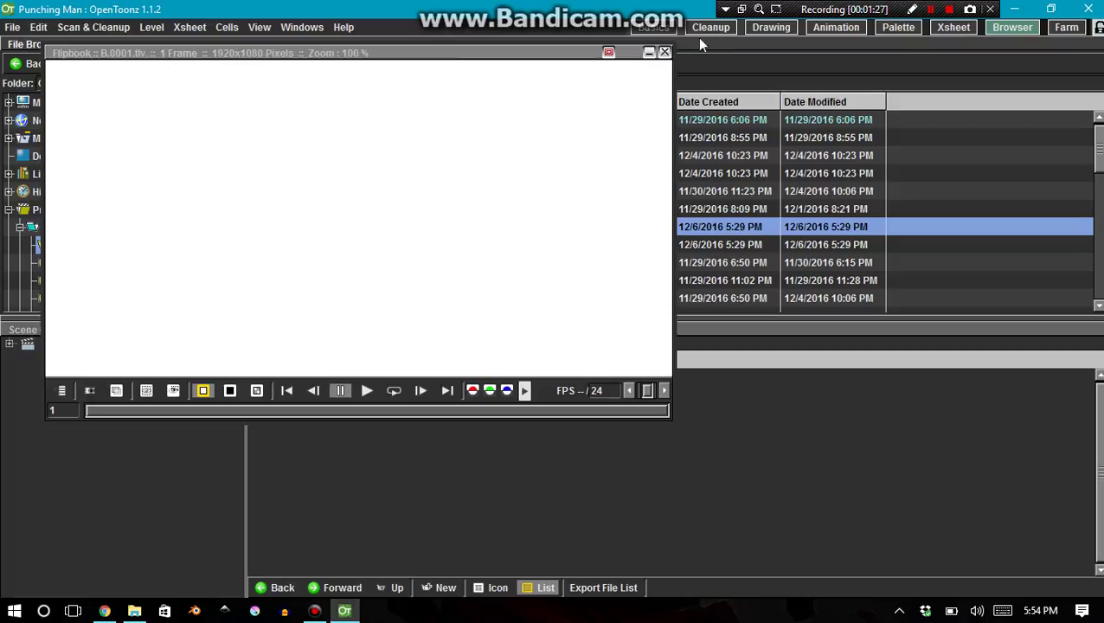
click(665, 52)
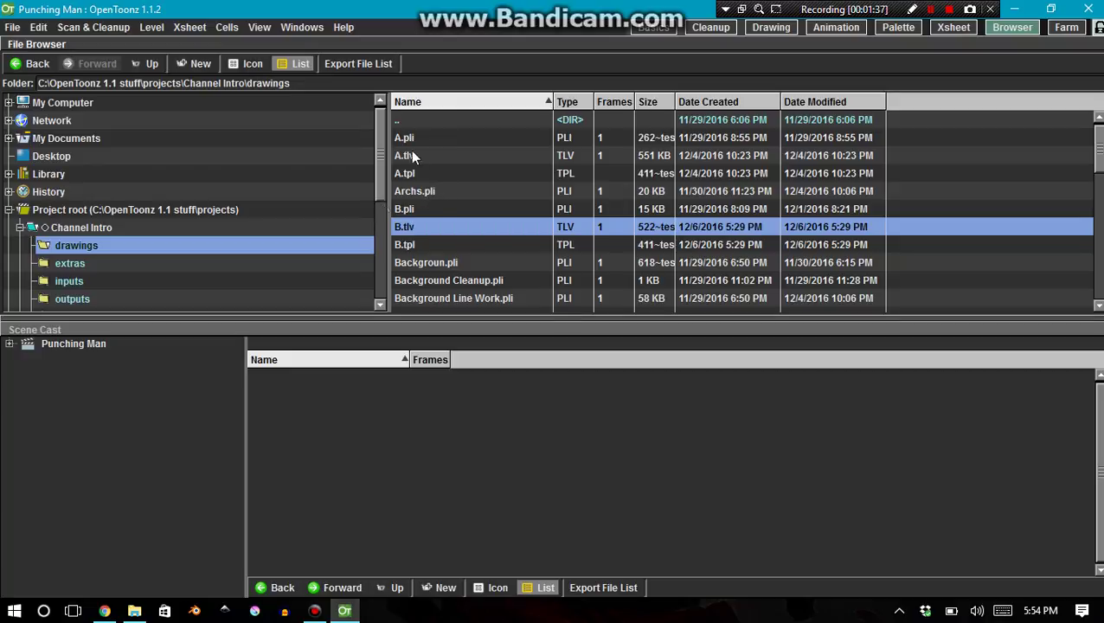
View Archs.pli in a Flipbook zoomed out to 25%, then close it.
click(410, 190)
right_click(417, 193)
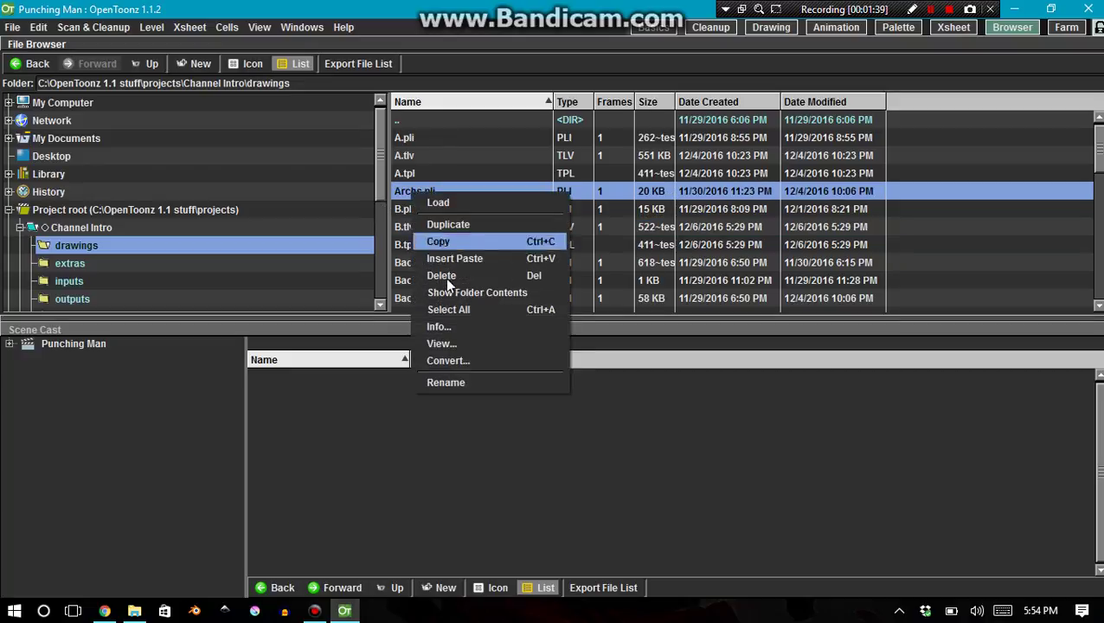
click(443, 344)
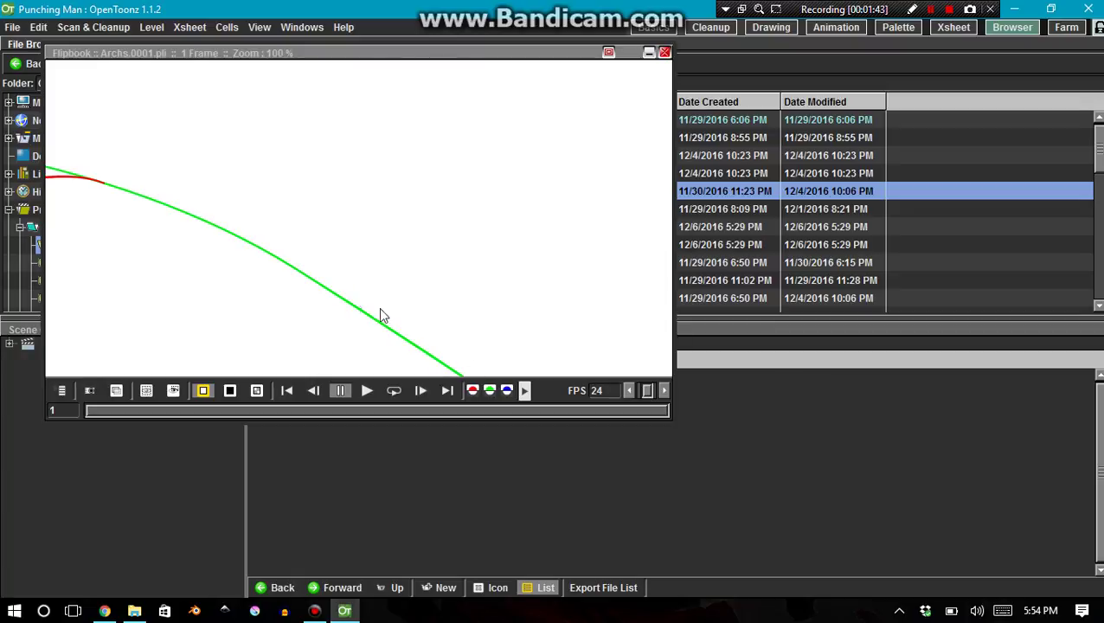
click(320, 292)
scroll(384, 278, down, 4)
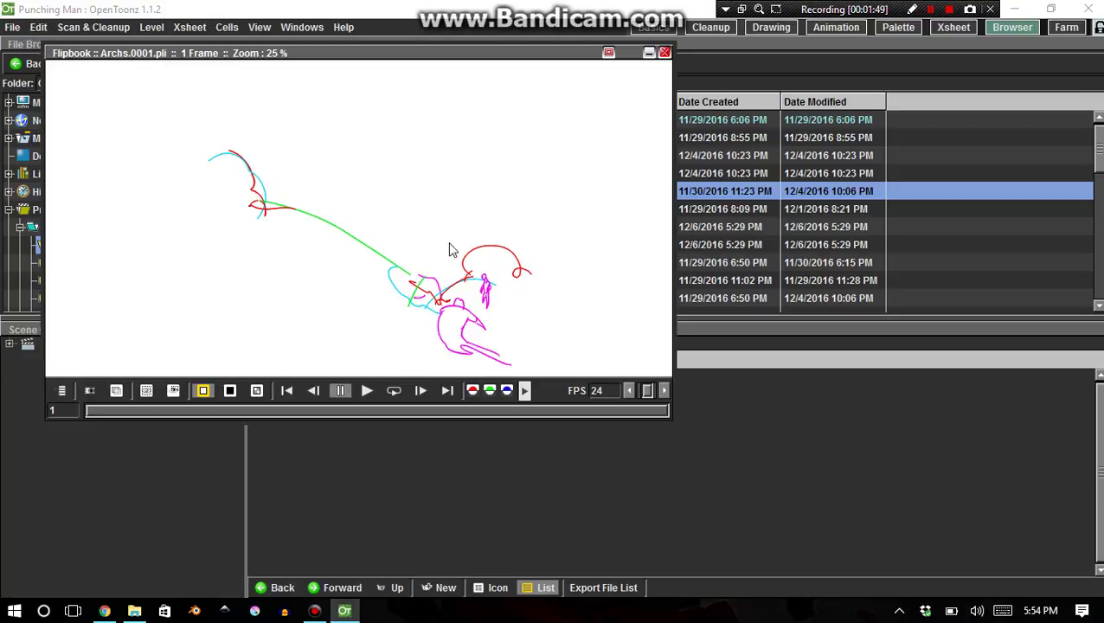
click(665, 53)
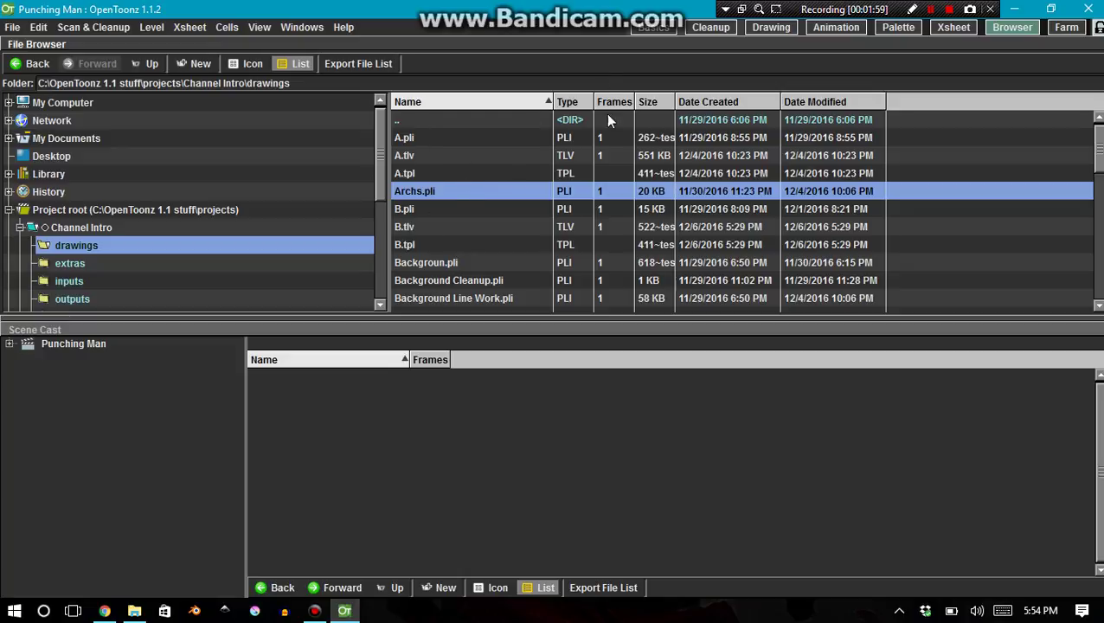
Back in the Basics room, create a new level on Col1 frame 1 named 'Punching Man Rough'.
click(655, 28)
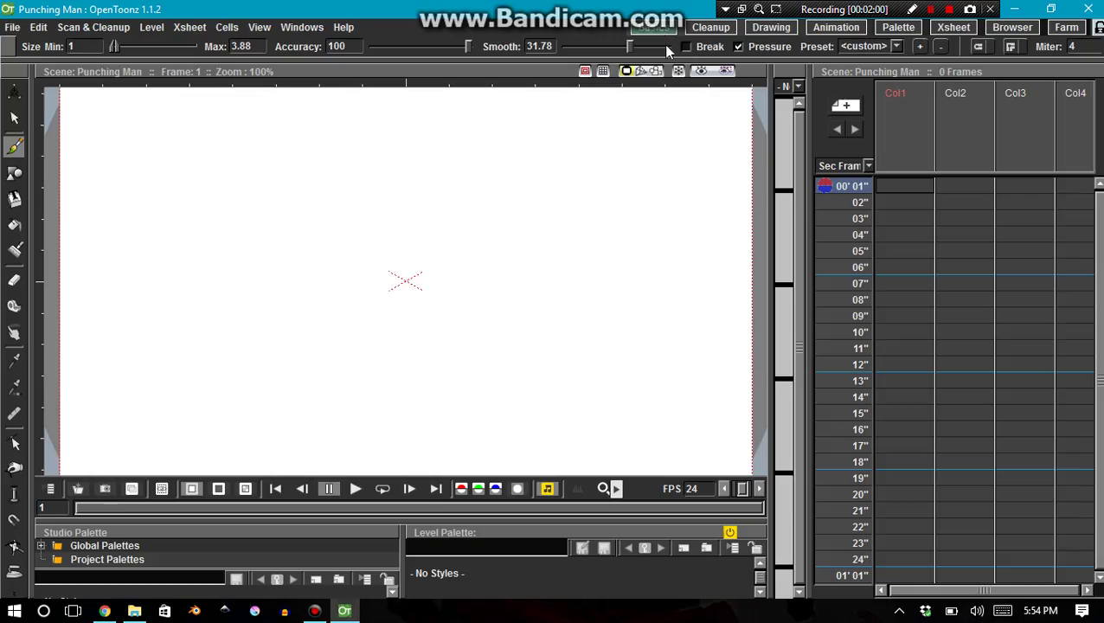
right_click(896, 189)
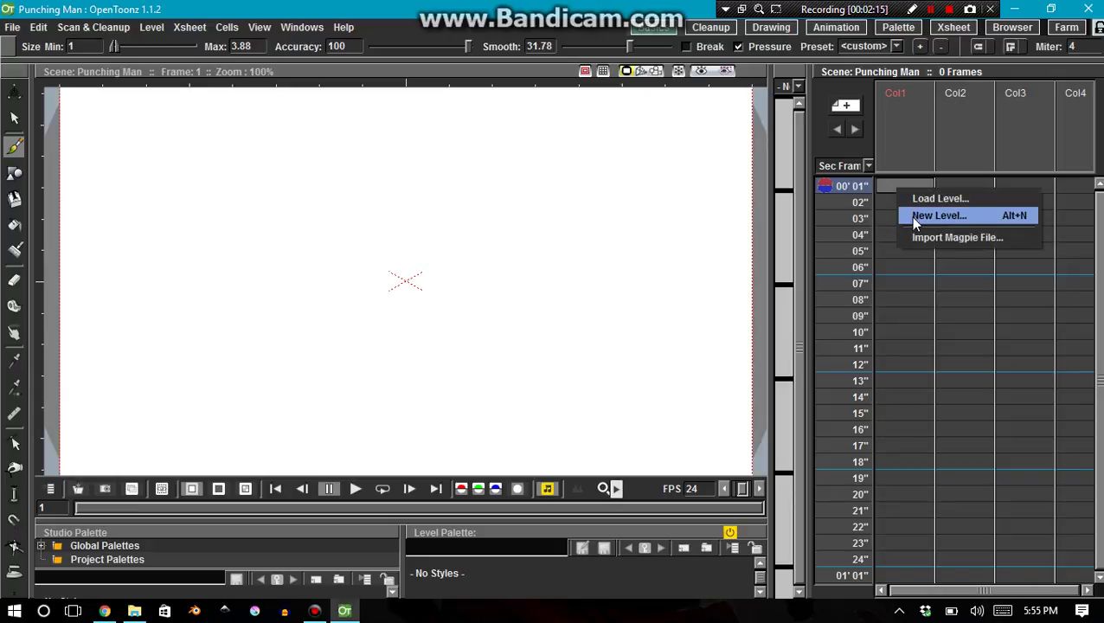
click(911, 216)
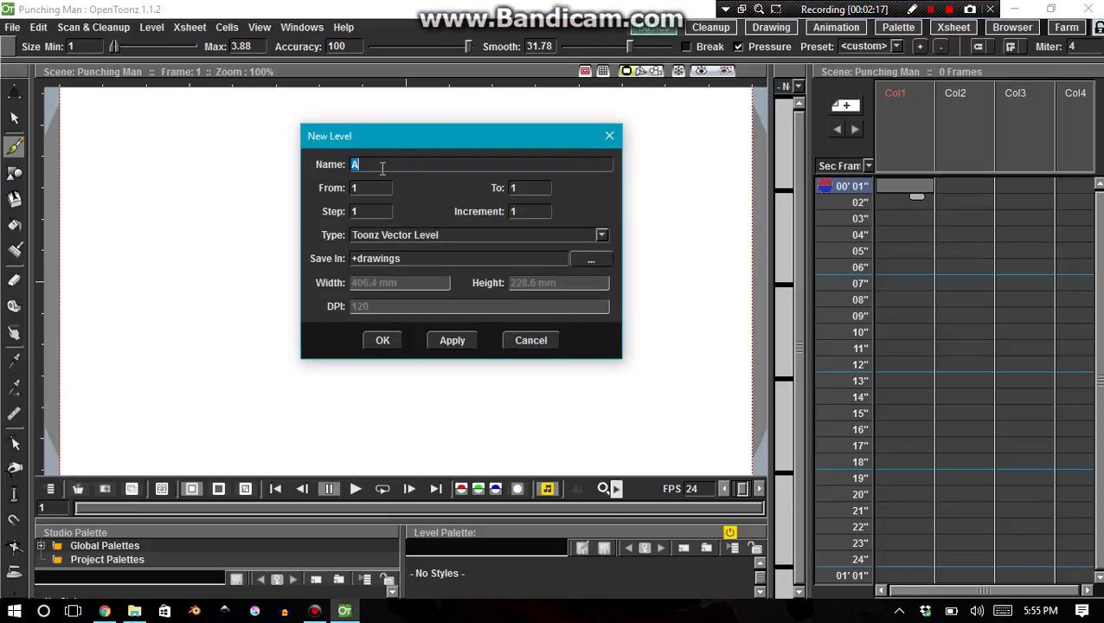
text(Punching Man Rough)
Keep Toonz Vector Level as the new level's type.
click(601, 235)
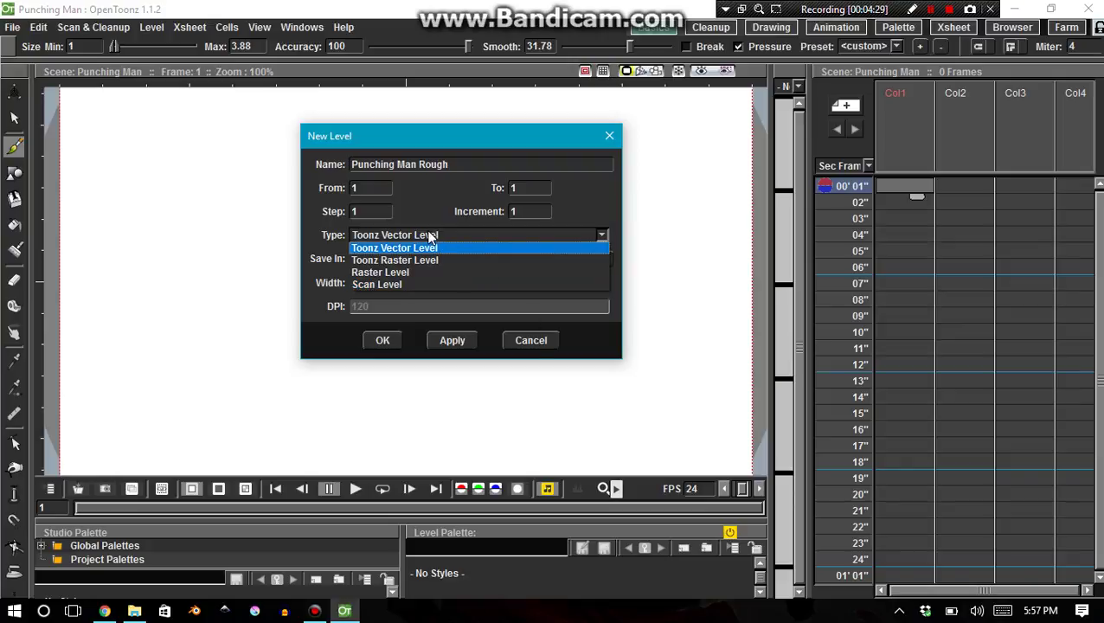
click(418, 250)
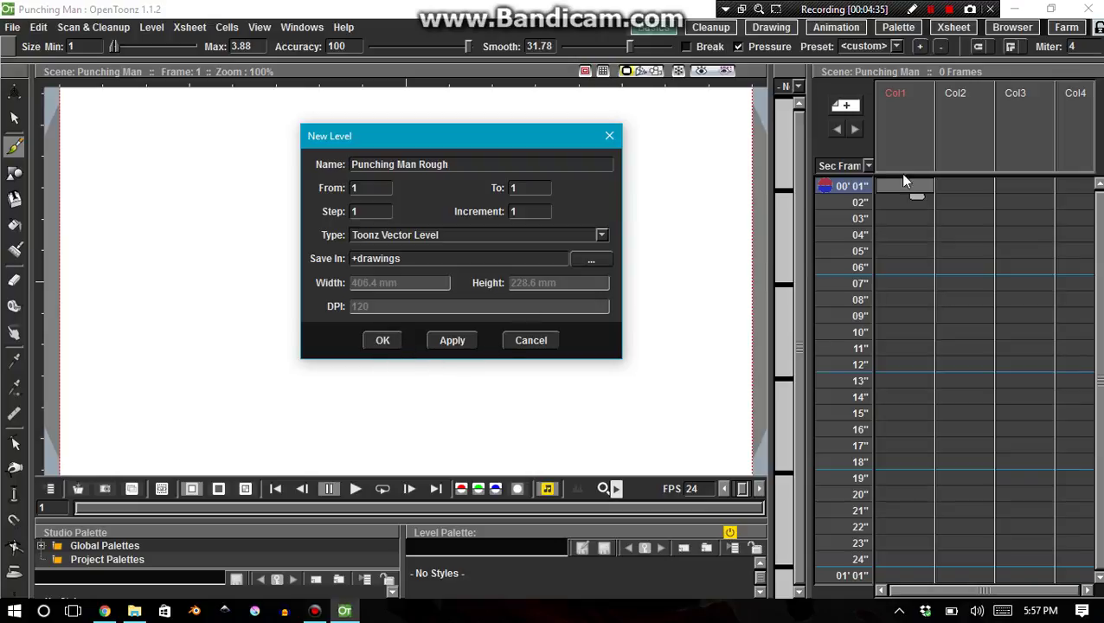
Create the Punching Man Rough vector level and select its frame 1 cell.
click(382, 340)
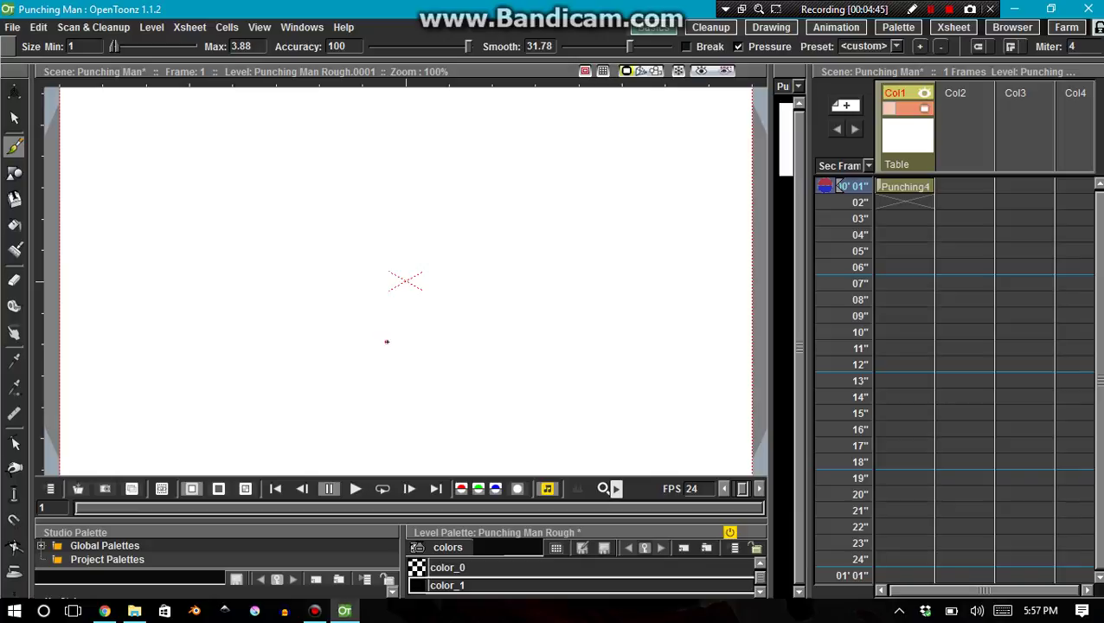
click(400, 355)
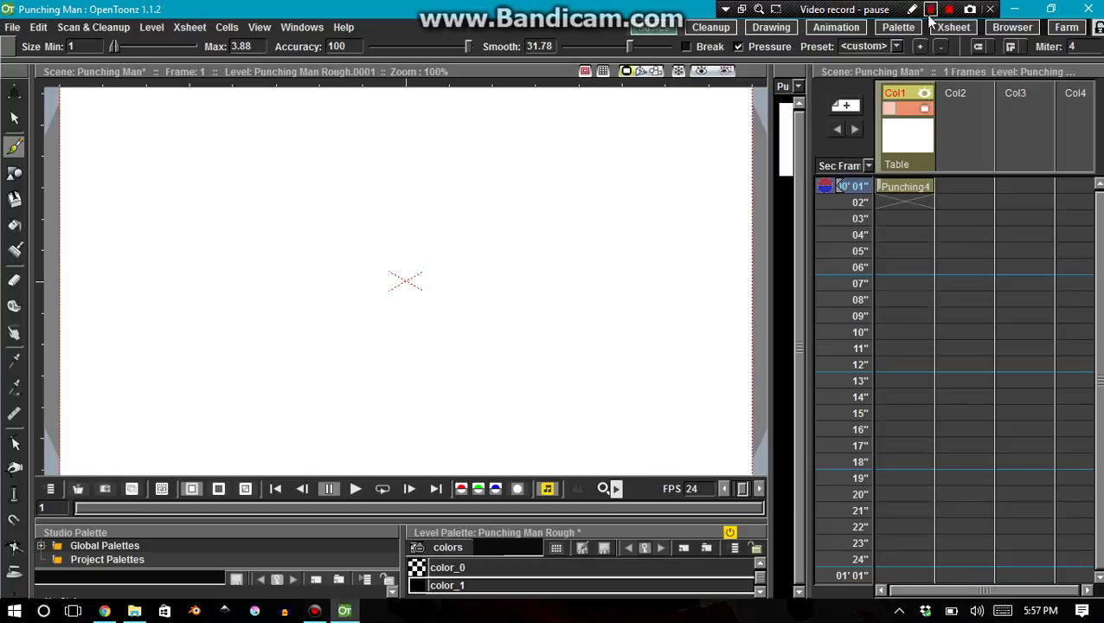
click(891, 186)
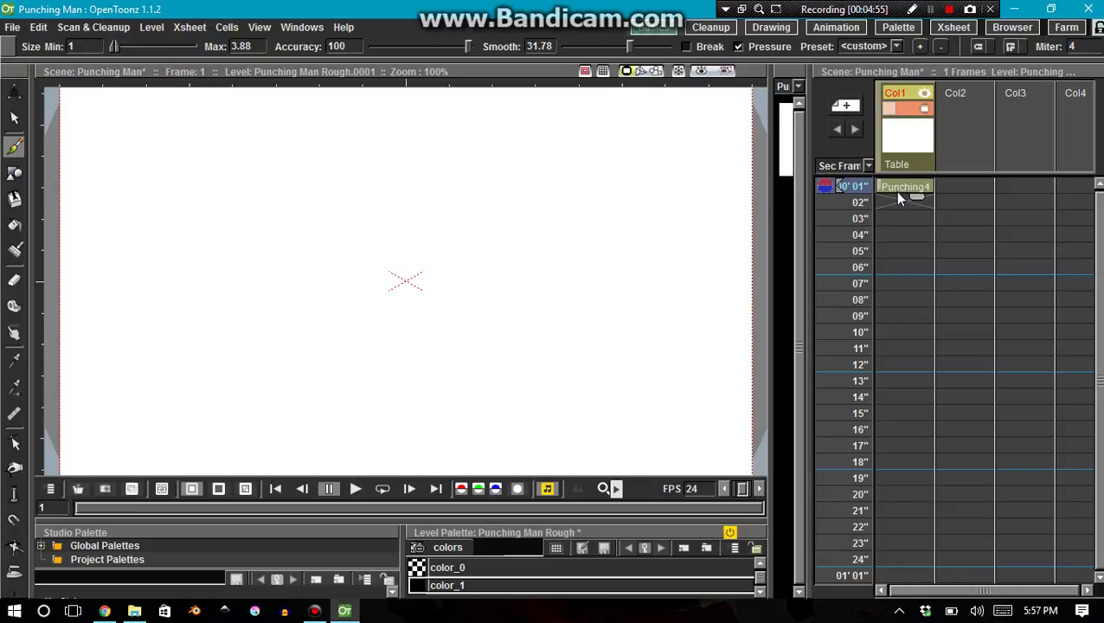
Try selecting Col1 and Col2 cells, then show the level alone with a wider Level Strip.
click(961, 251)
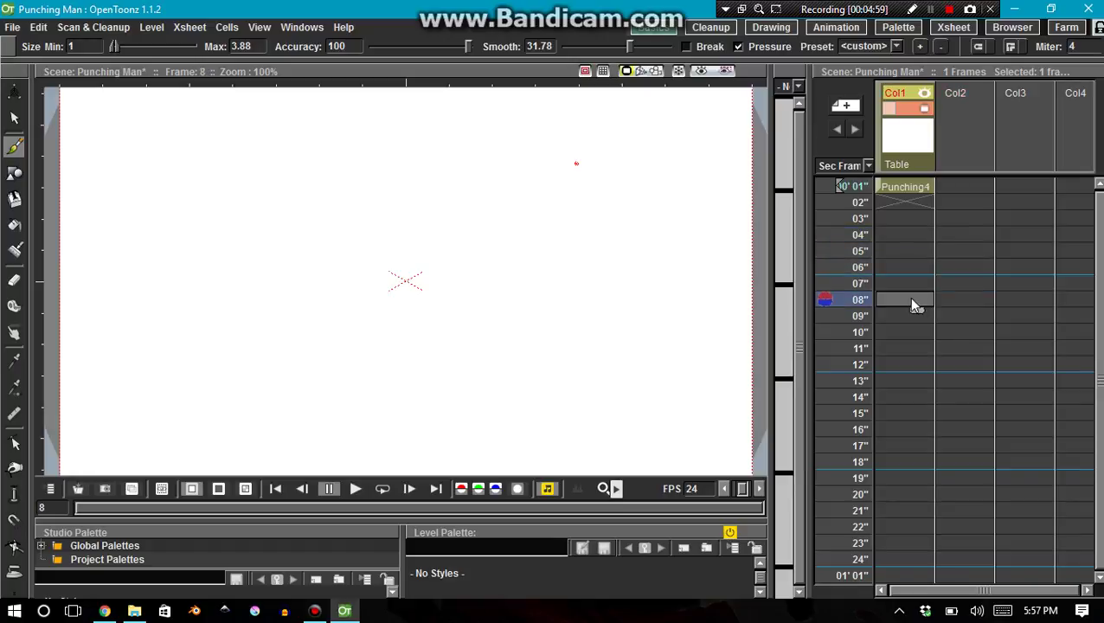
mouse_move(1006, 278)
mouse_down()
mouse_move(1030, 315)
mouse_move(1021, 362)
mouse_move(954, 338)
mouse_move(923, 303)
mouse_move(969, 268)
mouse_up()
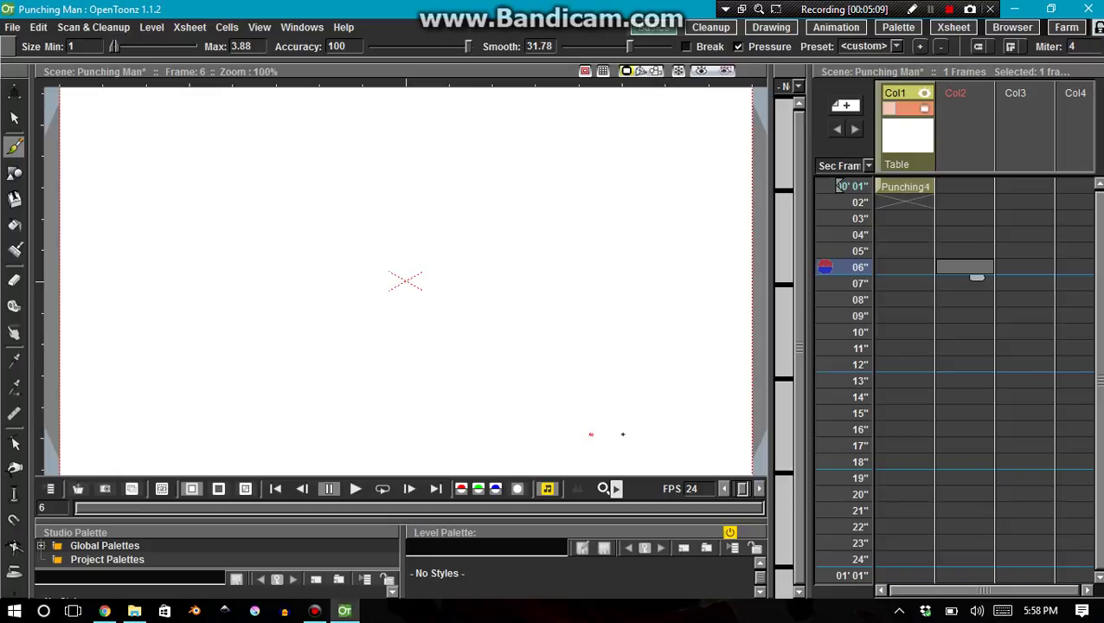
drag(896, 288, 965, 459)
click(968, 336)
click(909, 234)
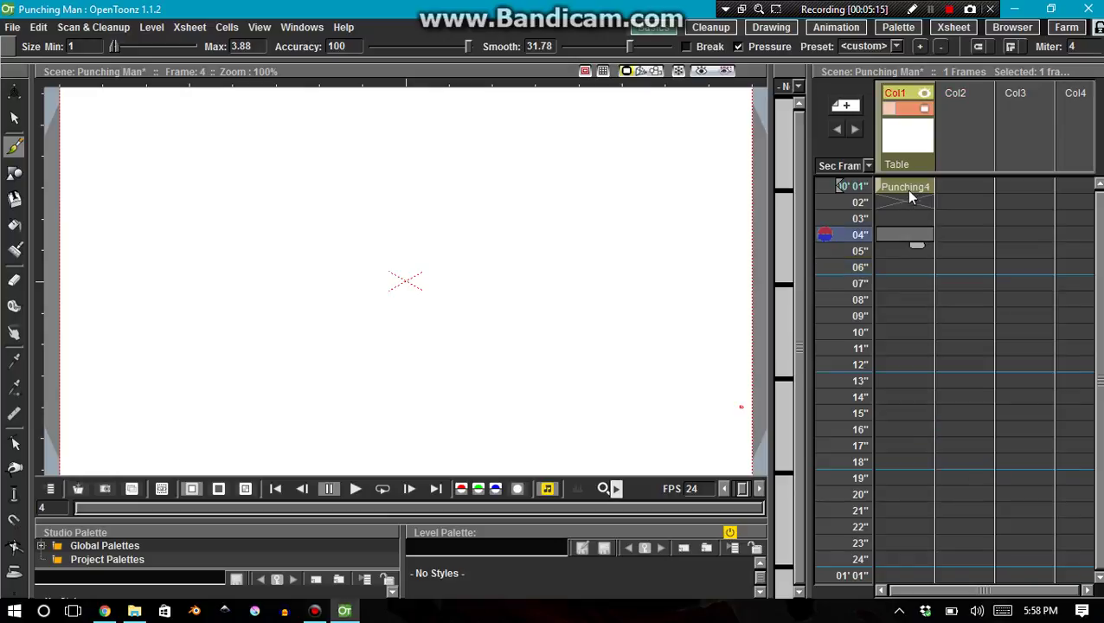
click(901, 186)
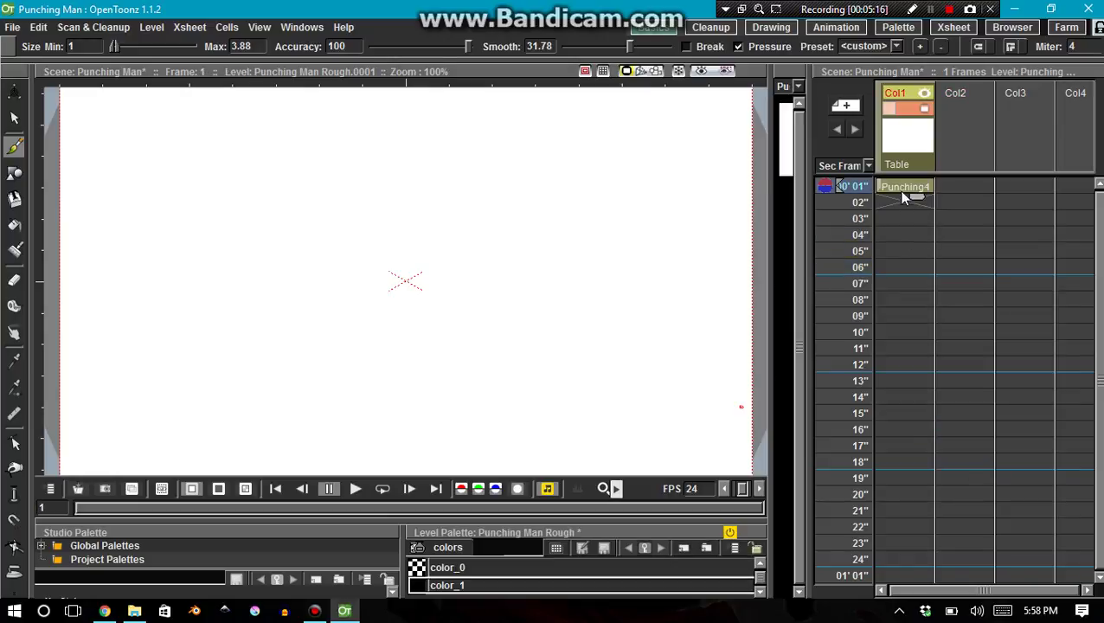
click(779, 169)
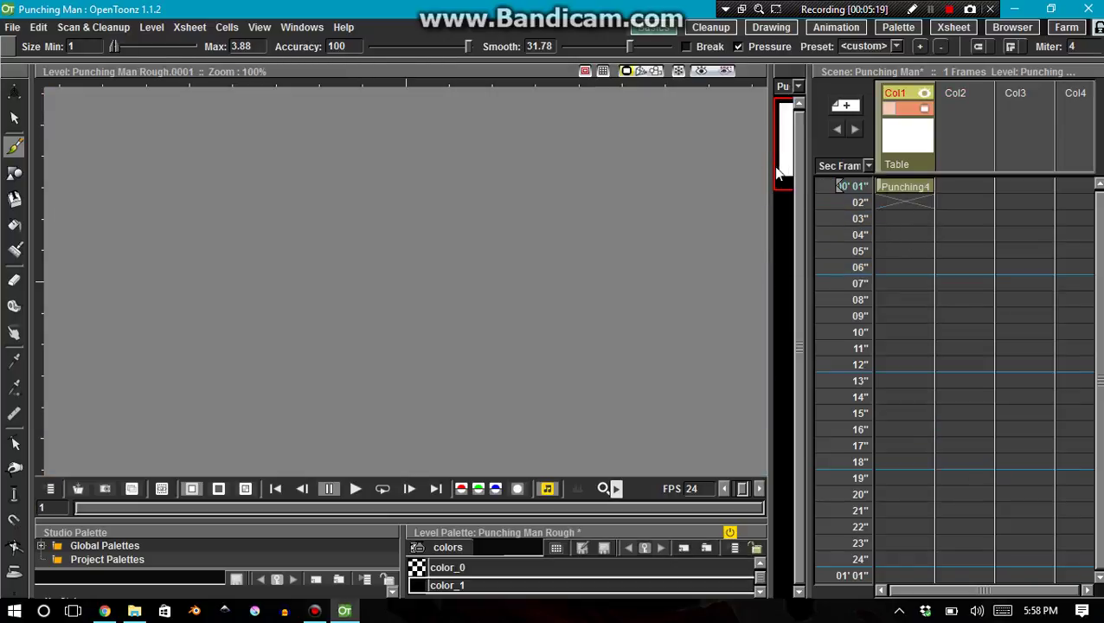
drag(770, 173, 630, 178)
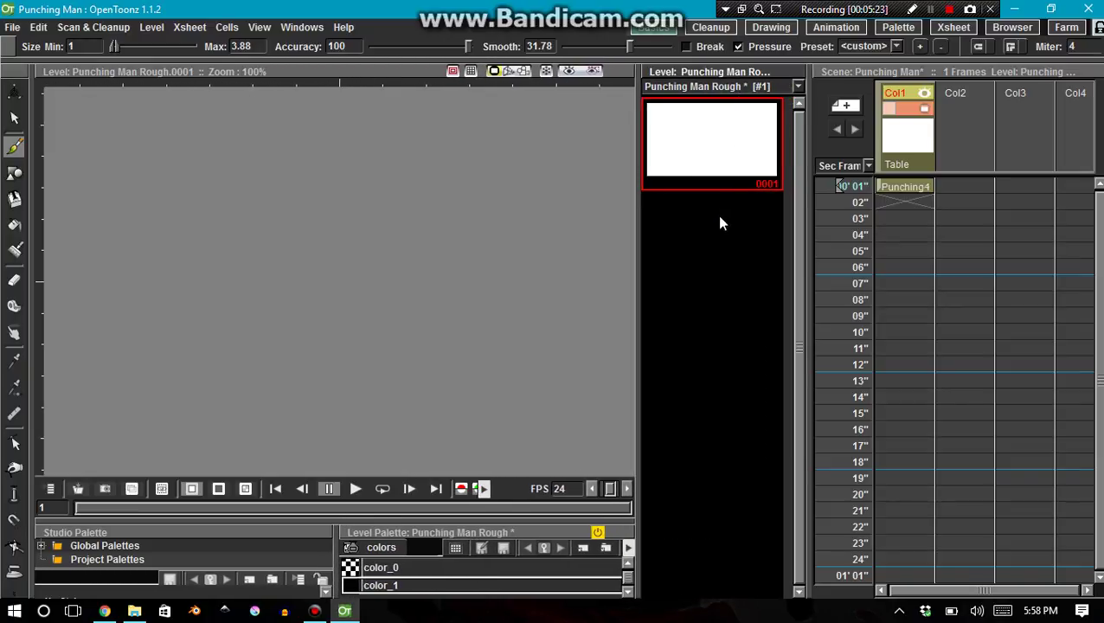
click(716, 238)
click(708, 160)
key(Insert)
key(Insert)
key(Insert)
key(Insert)
key(Insert)
key(Insert)
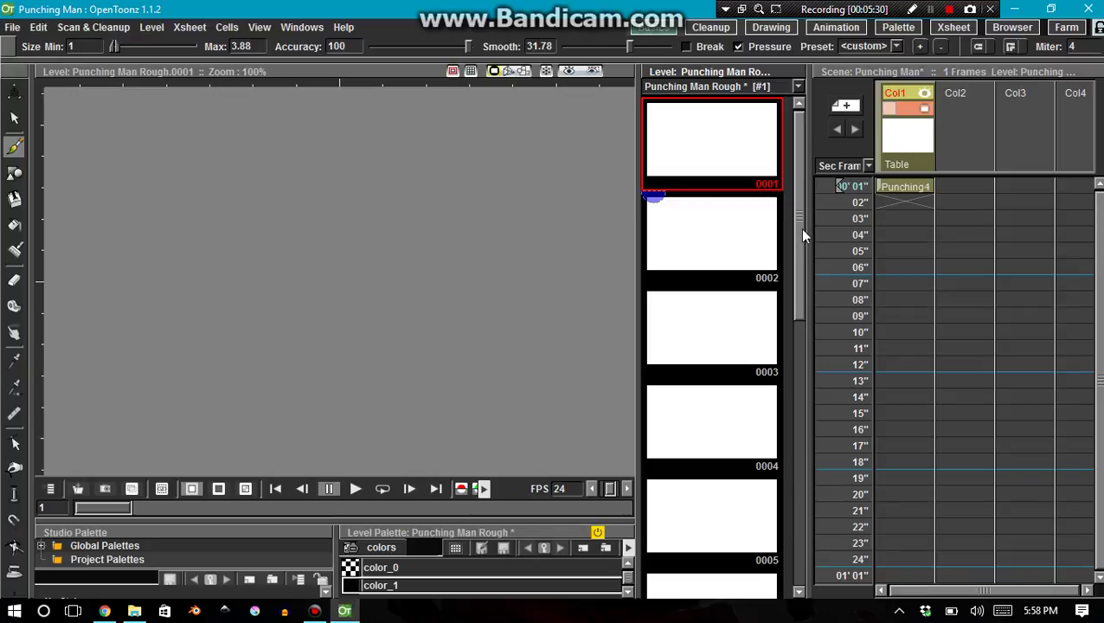
key(ctrl+z)
key(ctrl+z)
key(ctrl+z)
key(ctrl+z)
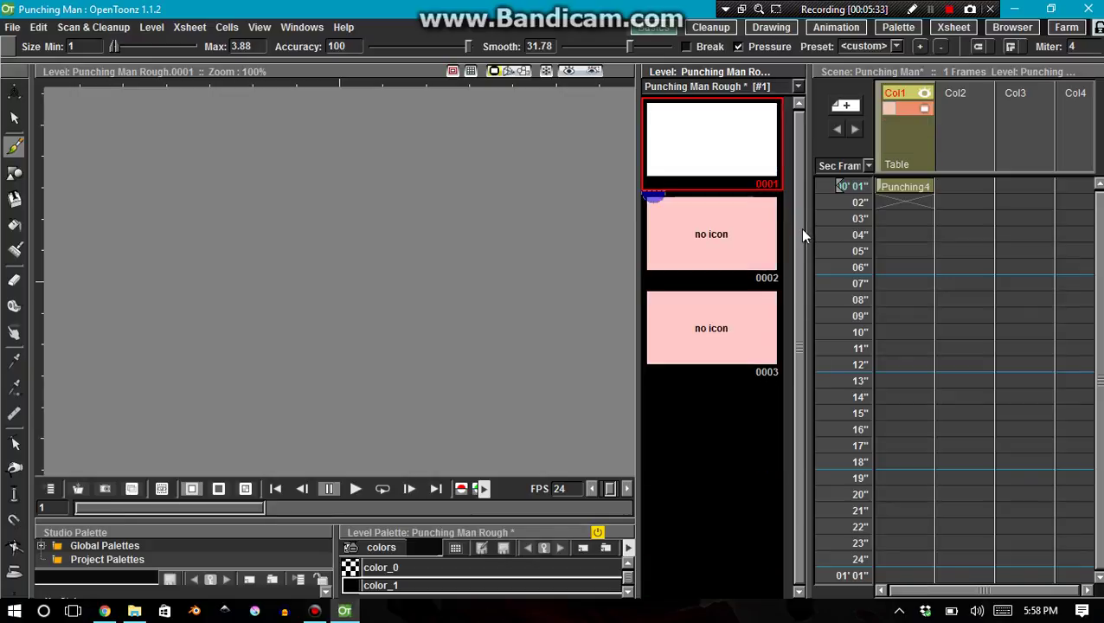
key(ctrl+z)
key(ctrl+z)
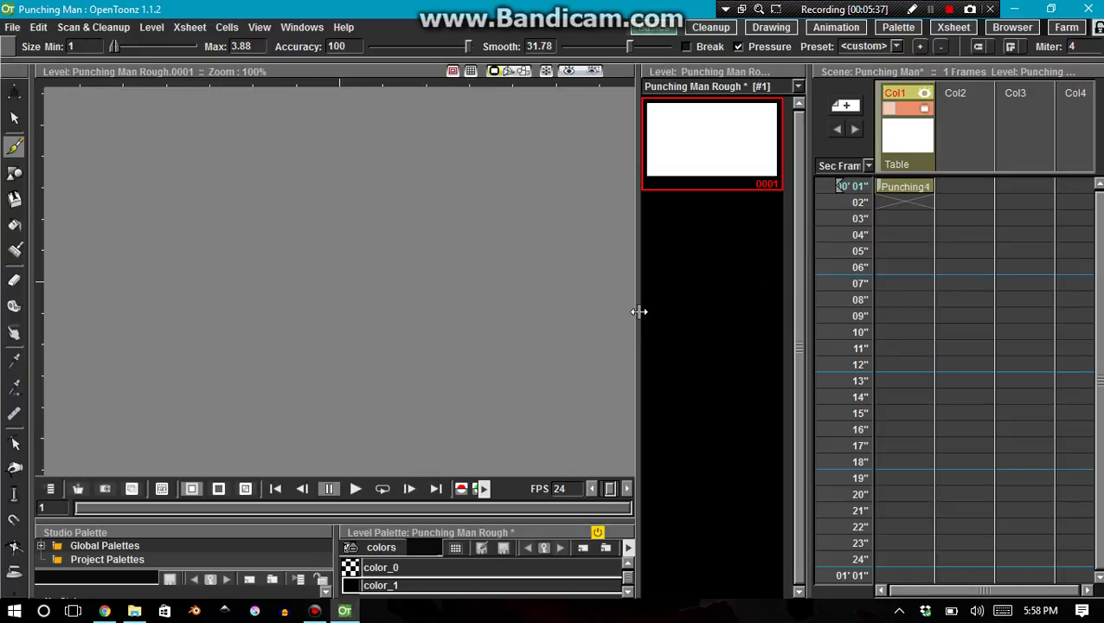
Narrow the Level Strip, return to scene view at frame 1, zoom out, and sketch the standing man.
drag(640, 310, 777, 301)
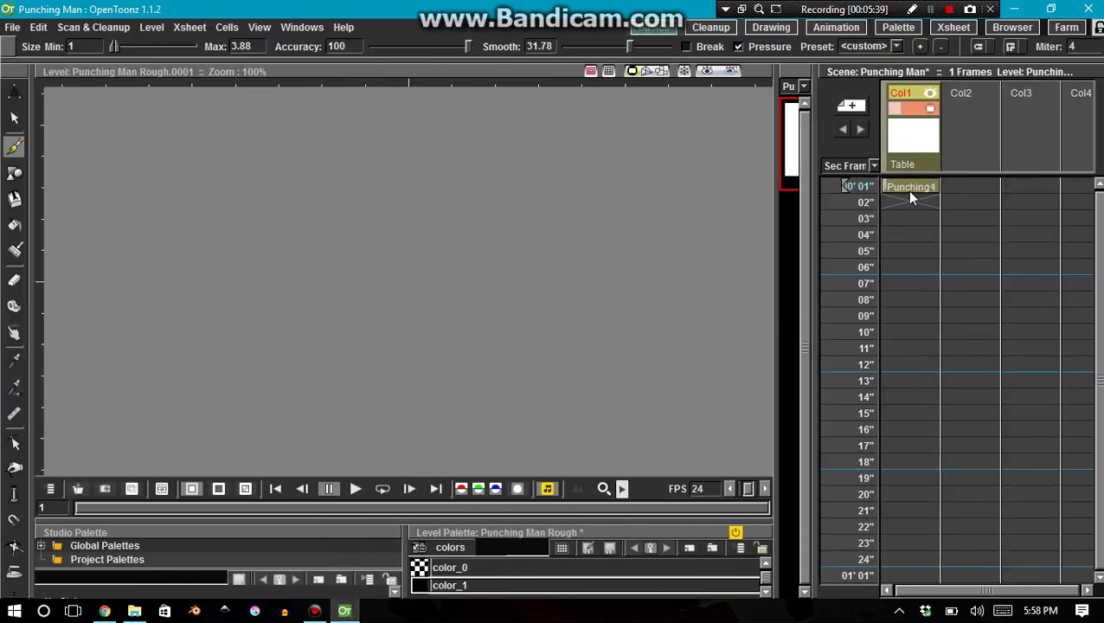
click(909, 189)
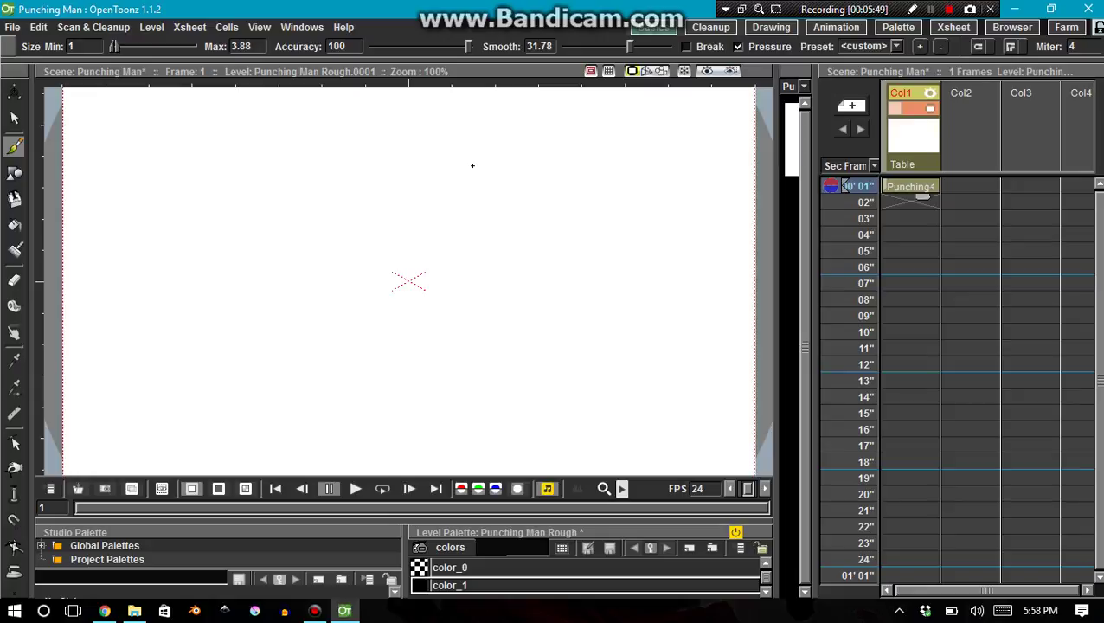
scroll(472, 166, down, 1)
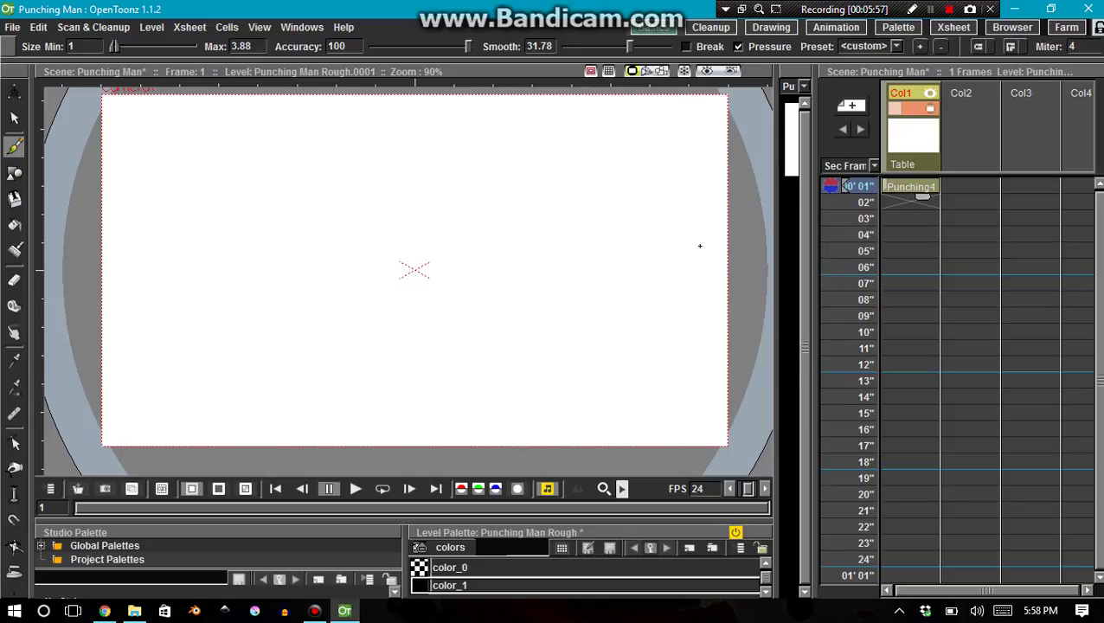
click(930, 9)
click(931, 9)
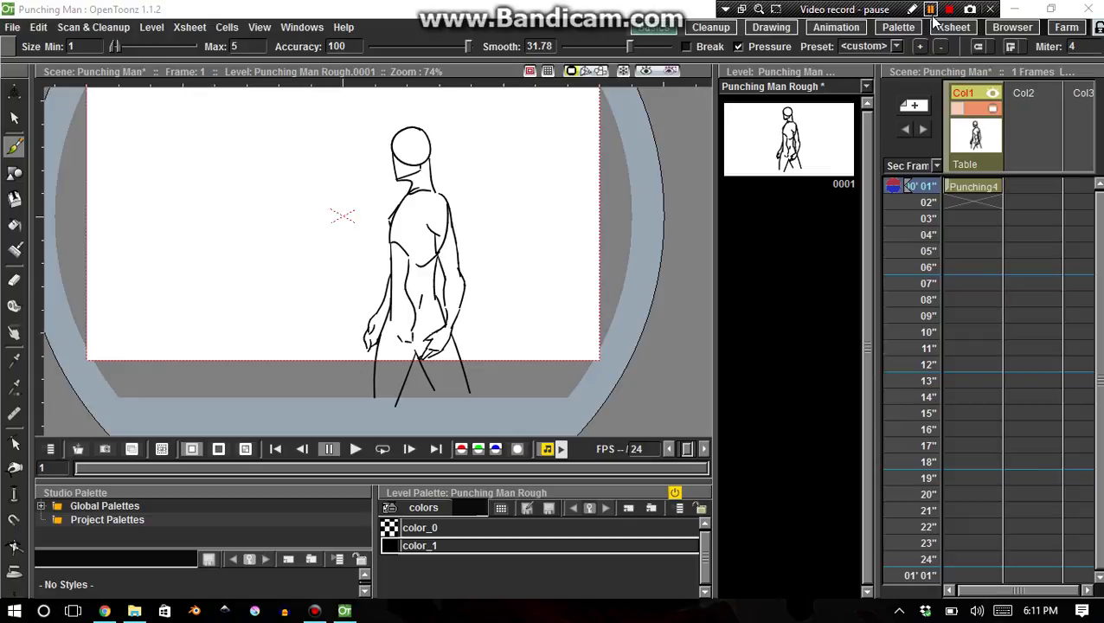
Make the empty frame 2 current and pan the viewer down with the Hand tool.
click(965, 200)
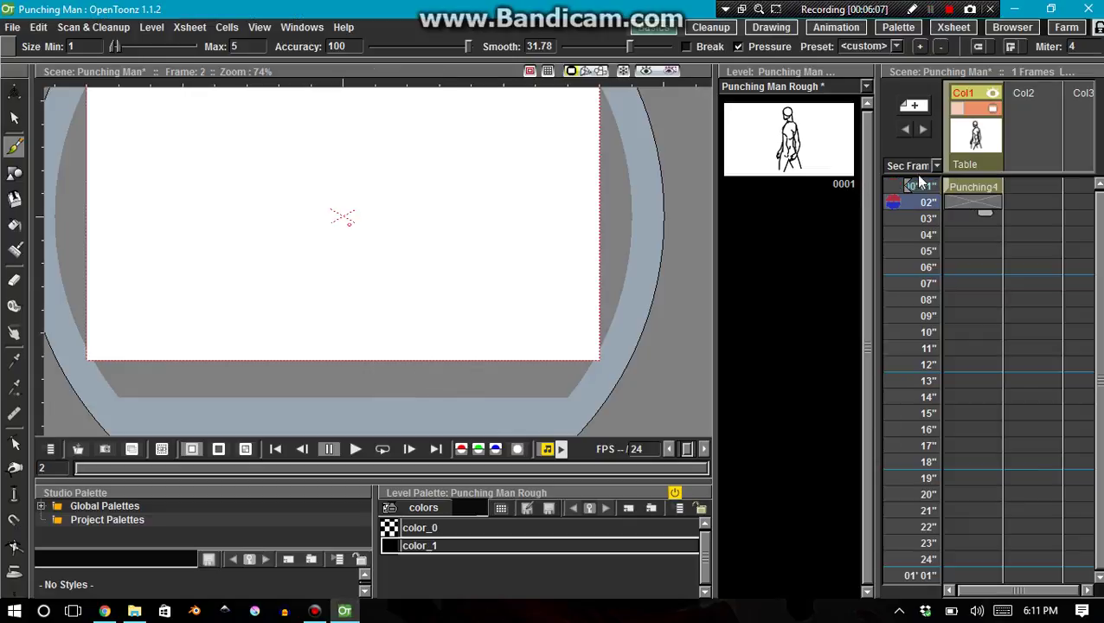
click(938, 184)
click(963, 206)
key(space)
drag(398, 232, 391, 306)
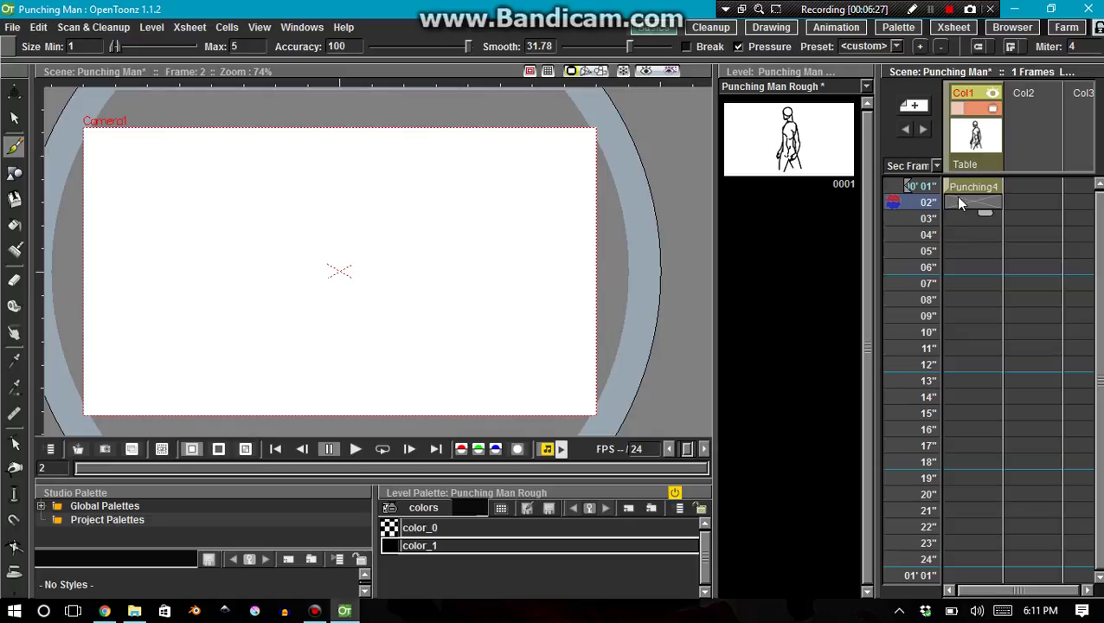
Pin frame 1's standing-man drawing as an onion skin, then check it from frames 1 and 2.
click(893, 187)
click(893, 186)
click(895, 185)
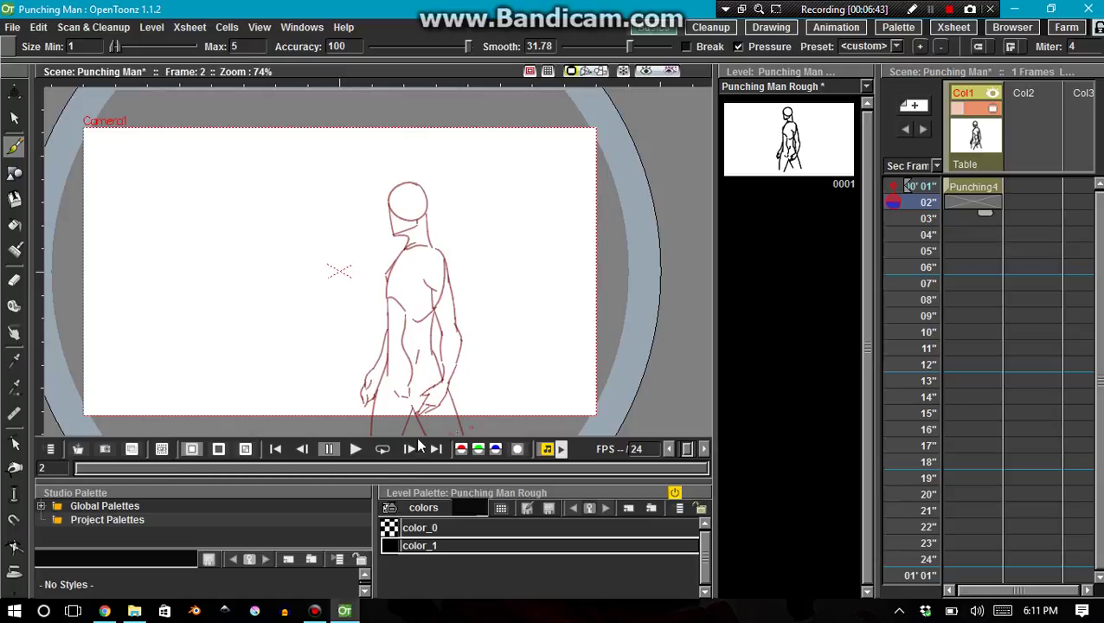
click(962, 186)
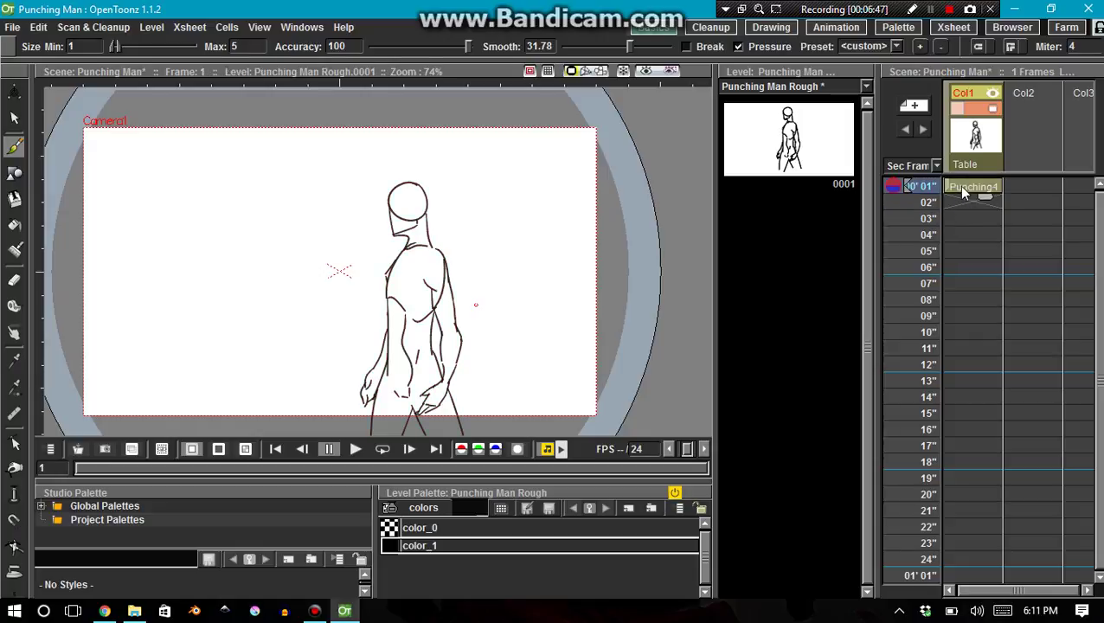
click(961, 202)
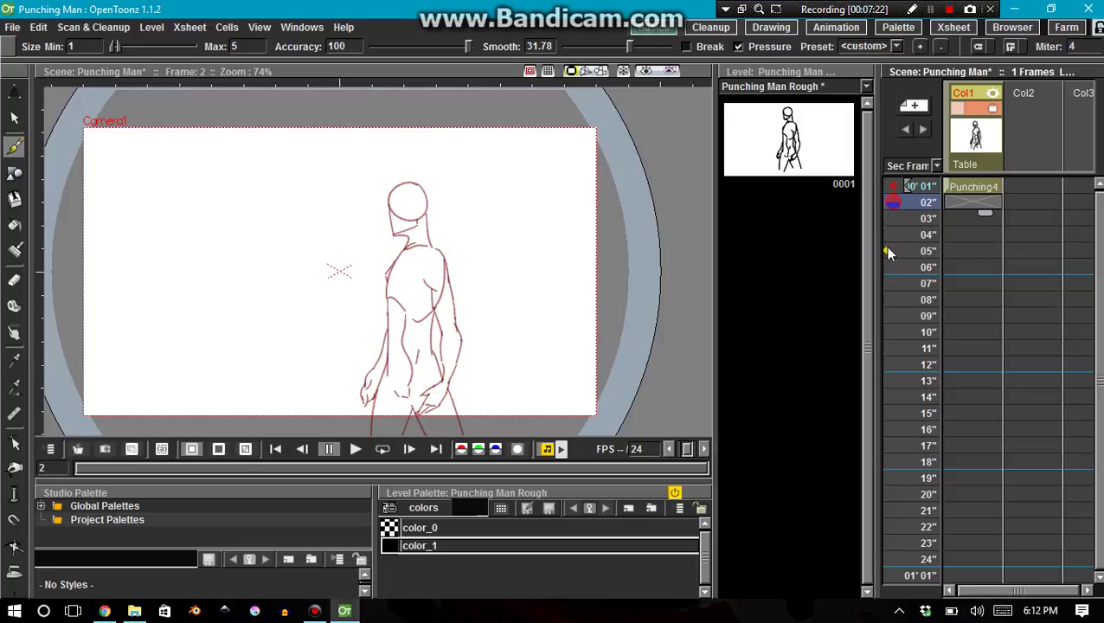
On frame 2, sketch the punching pose: raised upper arm, long curved body and legs sweeping left.
click(475, 201)
mouse_move(482, 197)
mouse_down()
mouse_move(478, 207)
mouse_move(516, 222)
mouse_move(497, 199)
mouse_move(478, 217)
mouse_move(517, 218)
mouse_move(482, 207)
mouse_move(501, 239)
mouse_up()
key(ctrl+z)
key(ctrl+z)
key(ctrl+z)
key(ctrl+z)
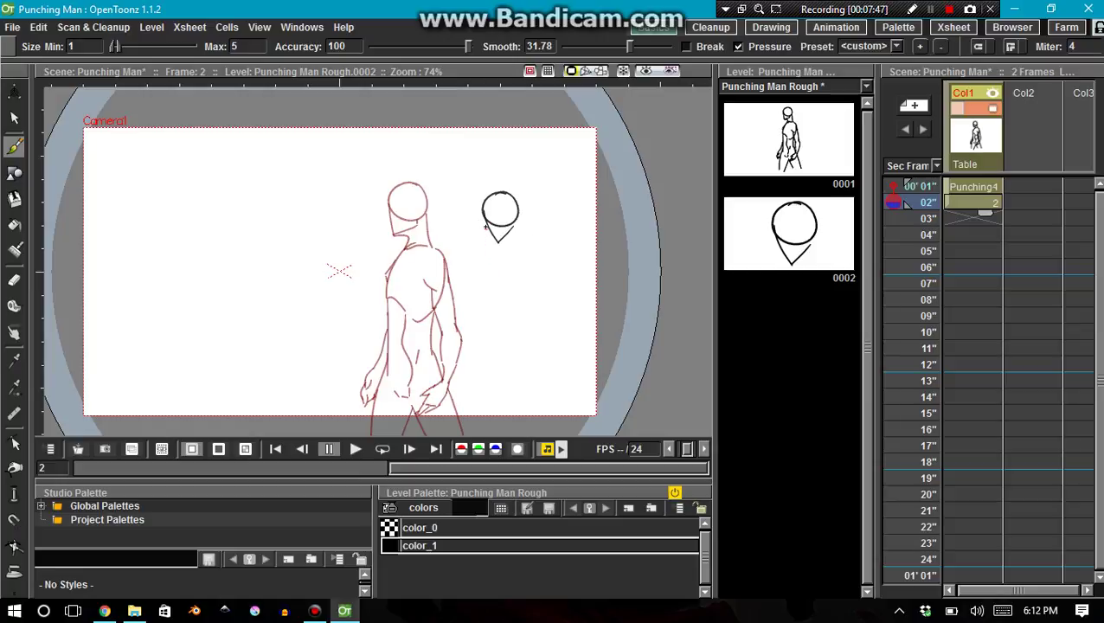
drag(413, 264, 489, 226)
mouse_move(435, 249)
mouse_down()
mouse_move(509, 273)
mouse_move(564, 200)
mouse_move(542, 221)
mouse_move(525, 189)
mouse_up()
key(ctrl+z)
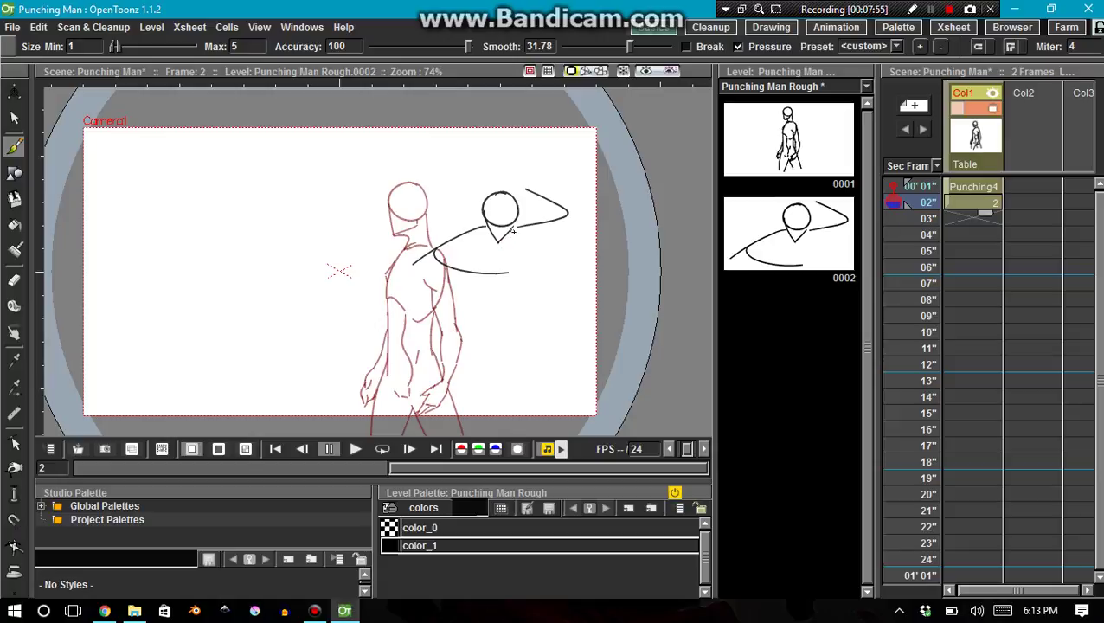
drag(513, 230, 459, 422)
drag(485, 344, 374, 416)
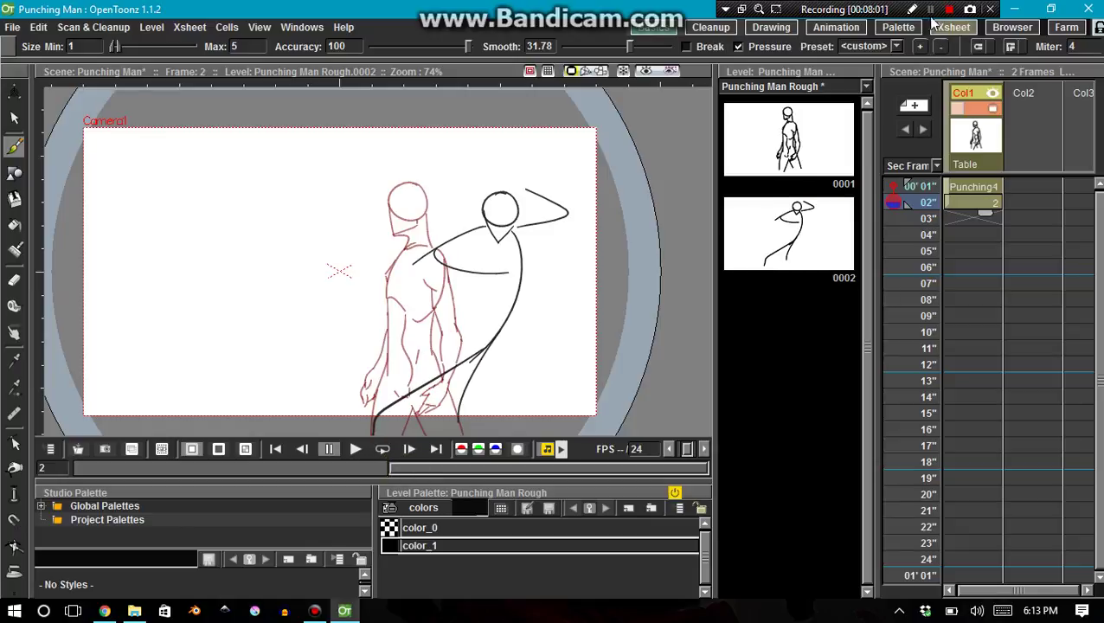
key(a)
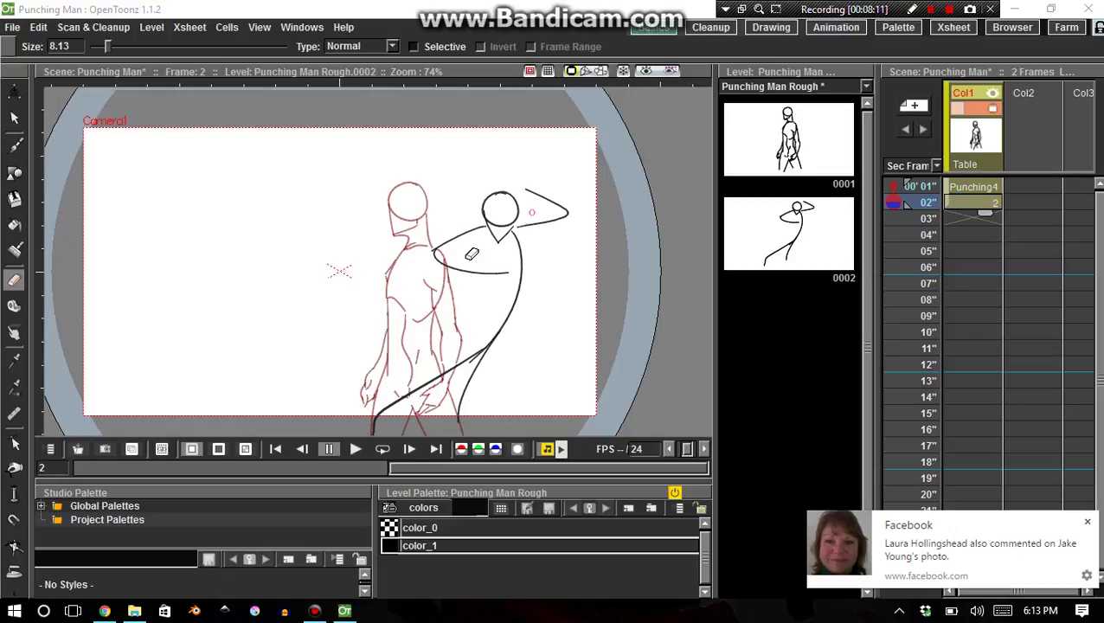
Drag the second pose cell from row 02 to row 06, then undo a test stroke on frame 12.
click(946, 200)
drag(946, 201, 949, 268)
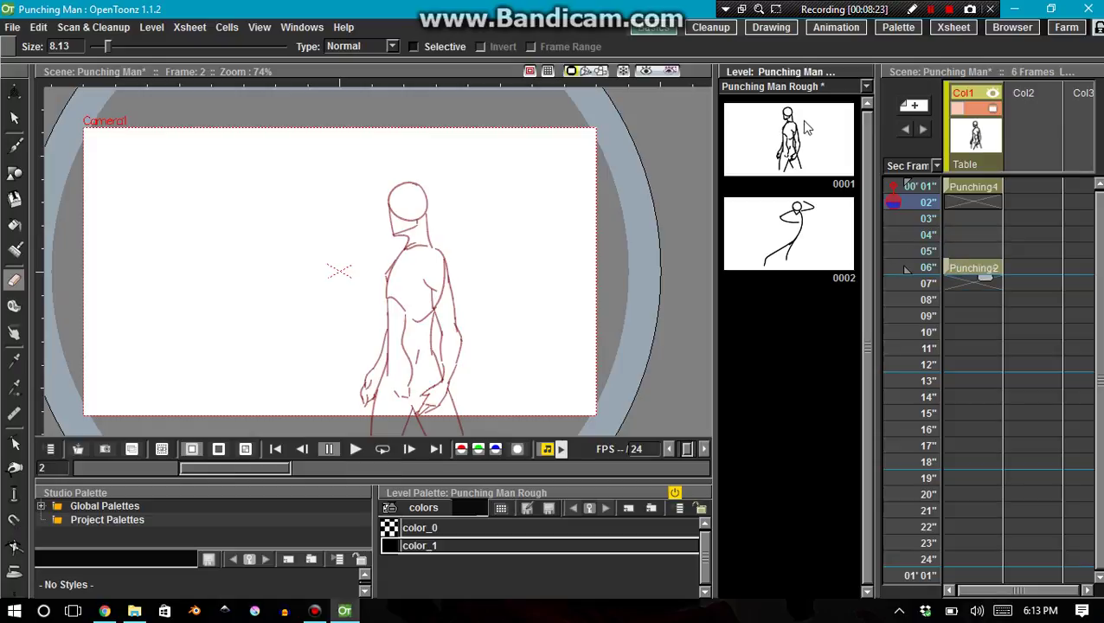
click(963, 365)
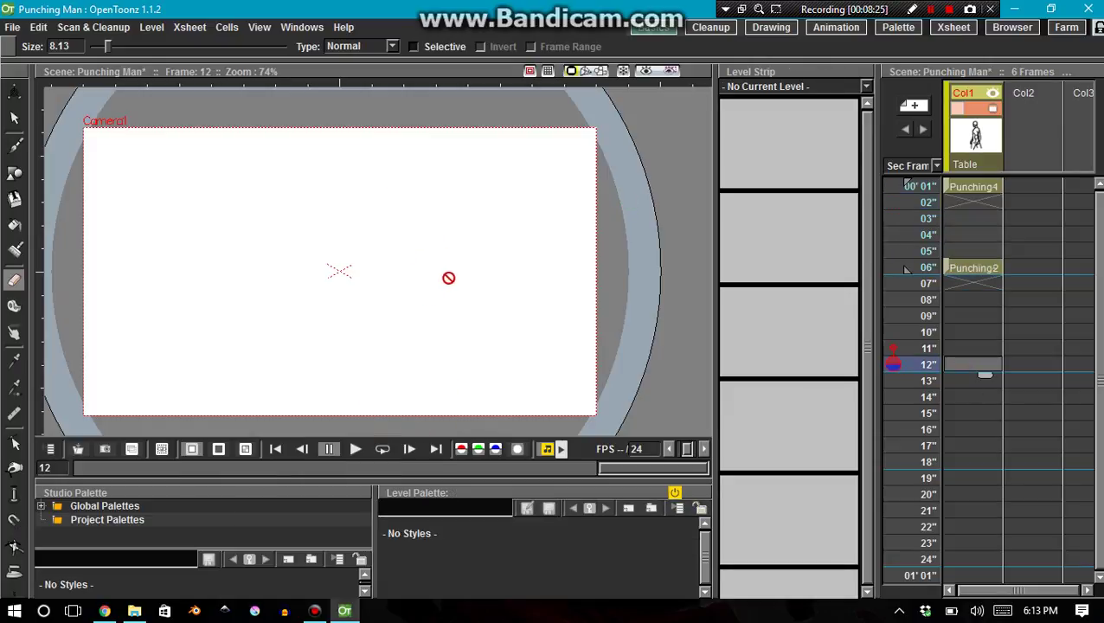
key(b)
mouse_move(454, 292)
mouse_down()
mouse_move(380, 229)
mouse_move(192, 282)
mouse_up()
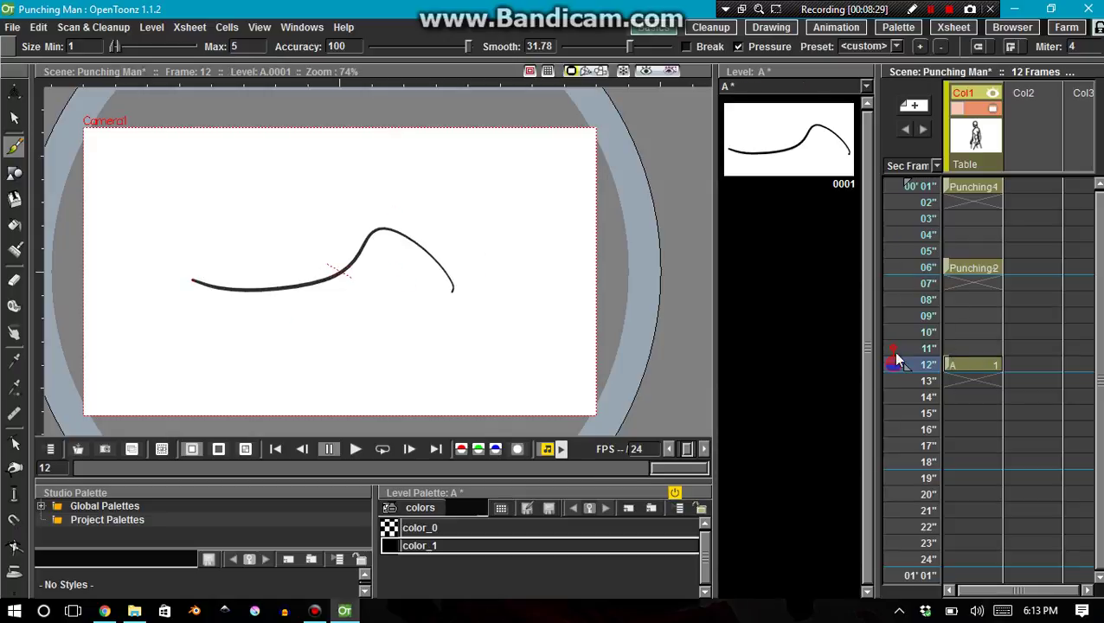
click(897, 351)
key(ctrl+z)
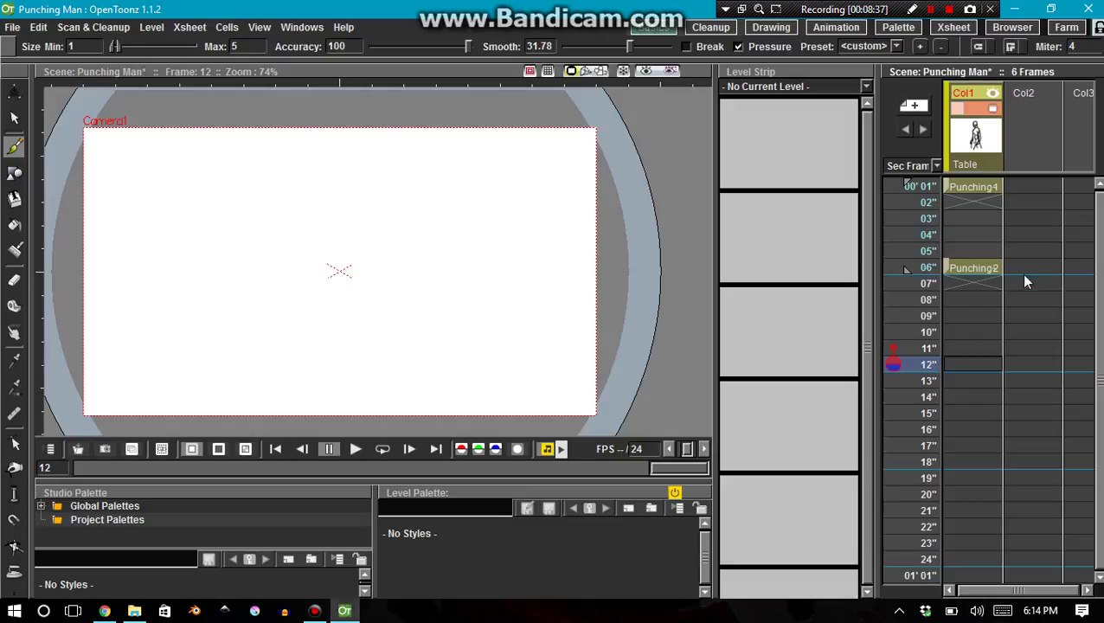
Pin frame 6's punch pose as an onion skin visible from frame 2, and save the scene.
click(967, 270)
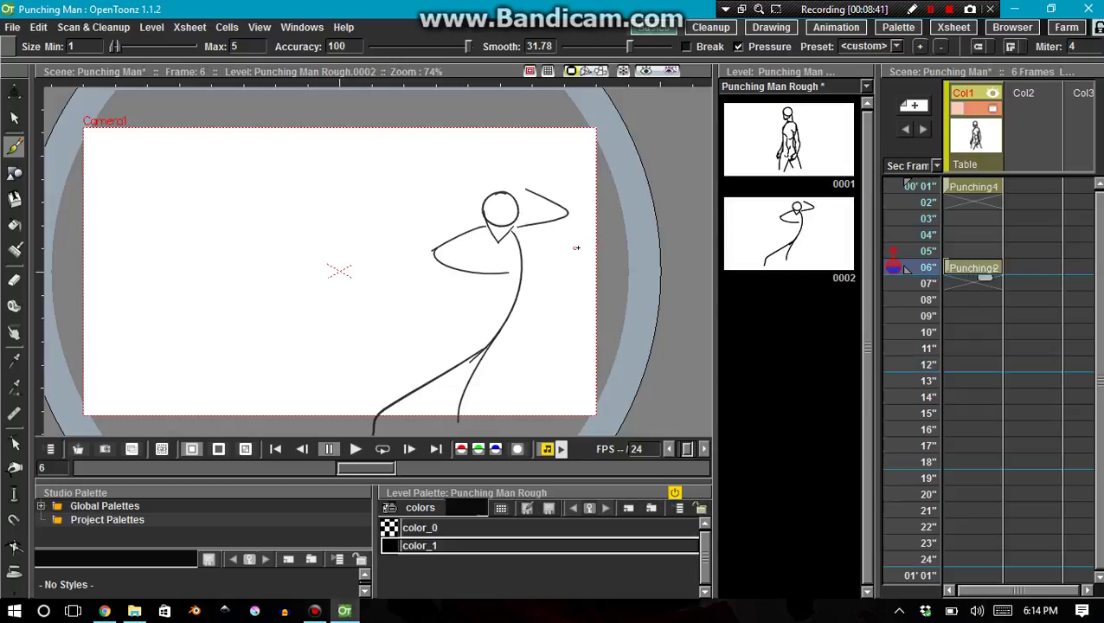
click(952, 206)
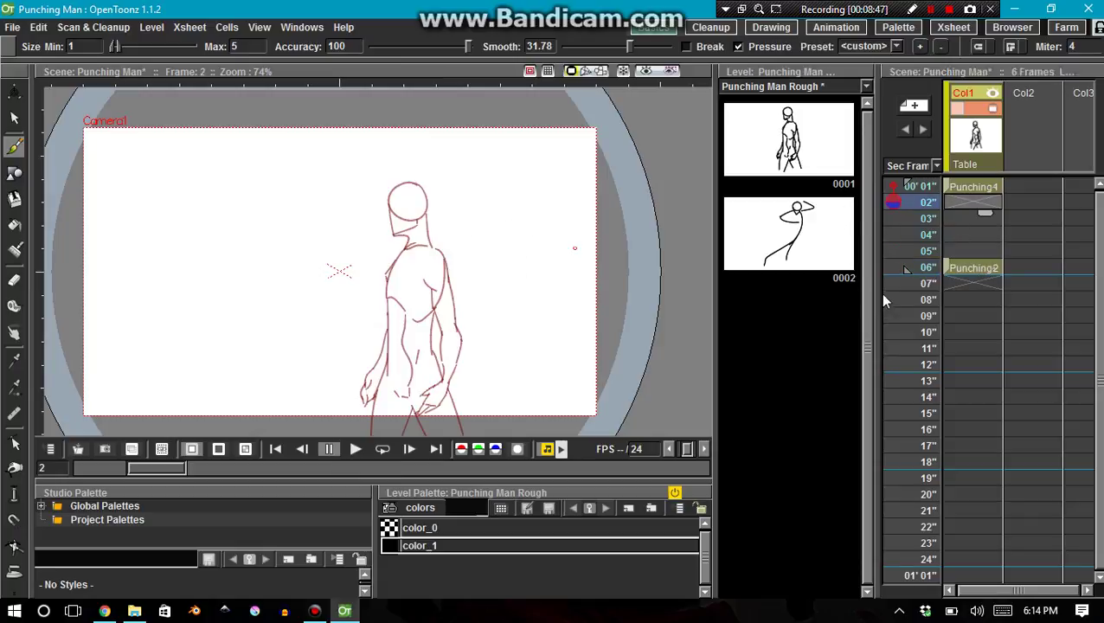
click(894, 268)
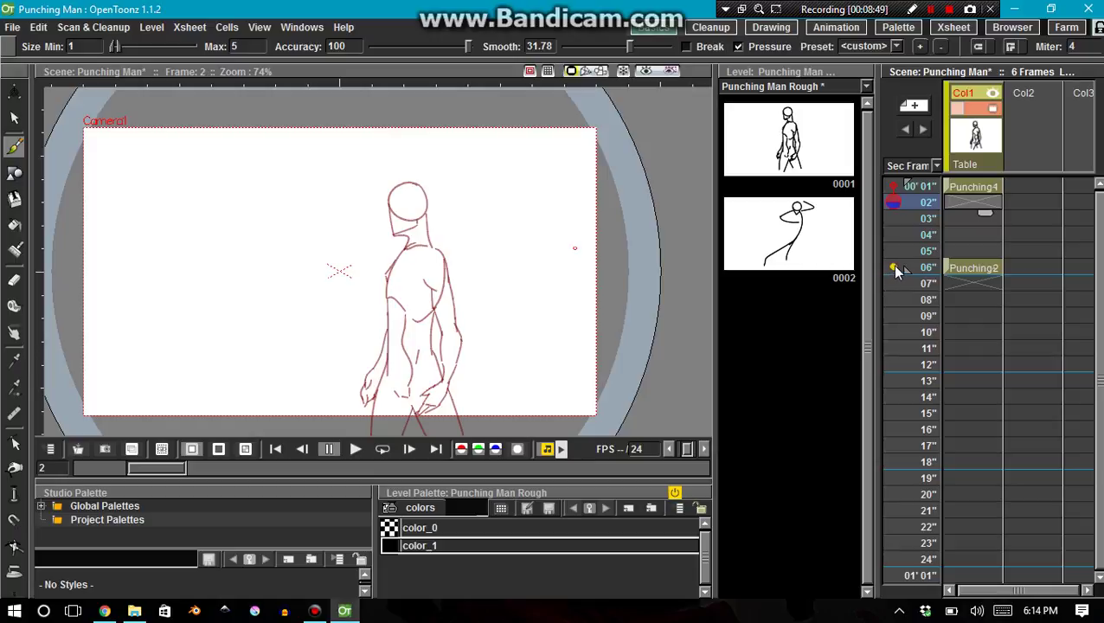
click(894, 268)
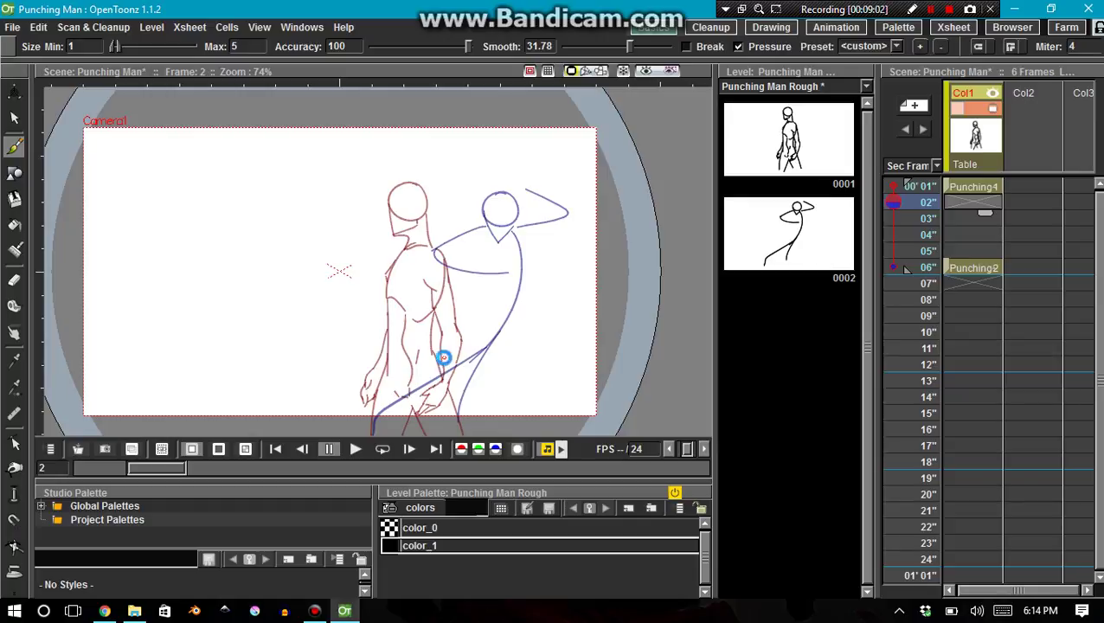
key(ctrl+s)
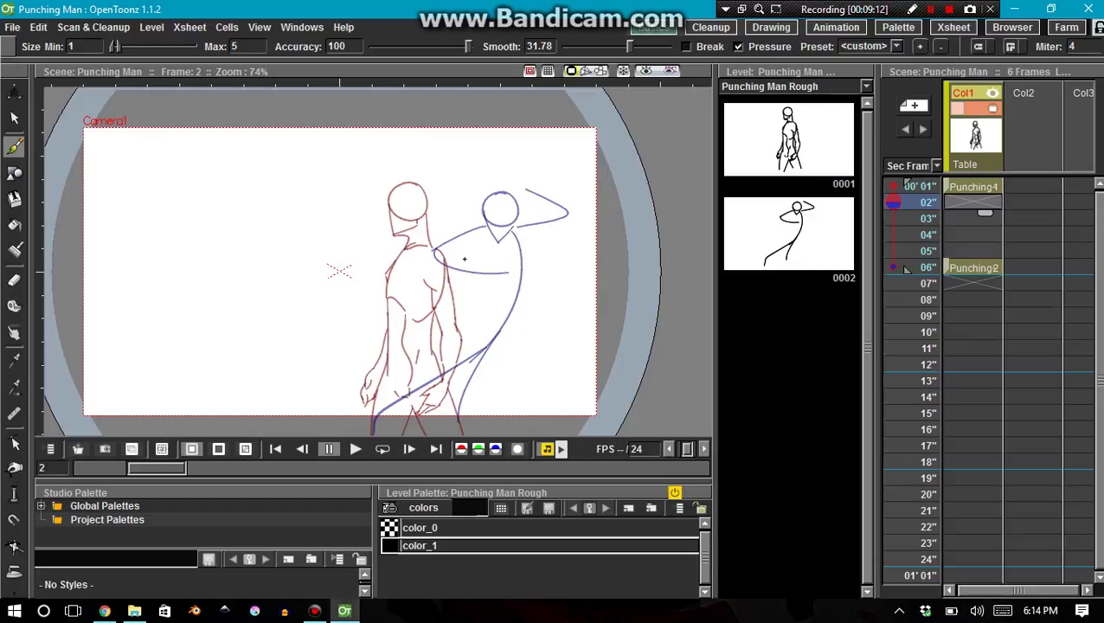
From frame 3, experiment with onion-skin markers on frames 1, 2, 6 and 7.
click(955, 219)
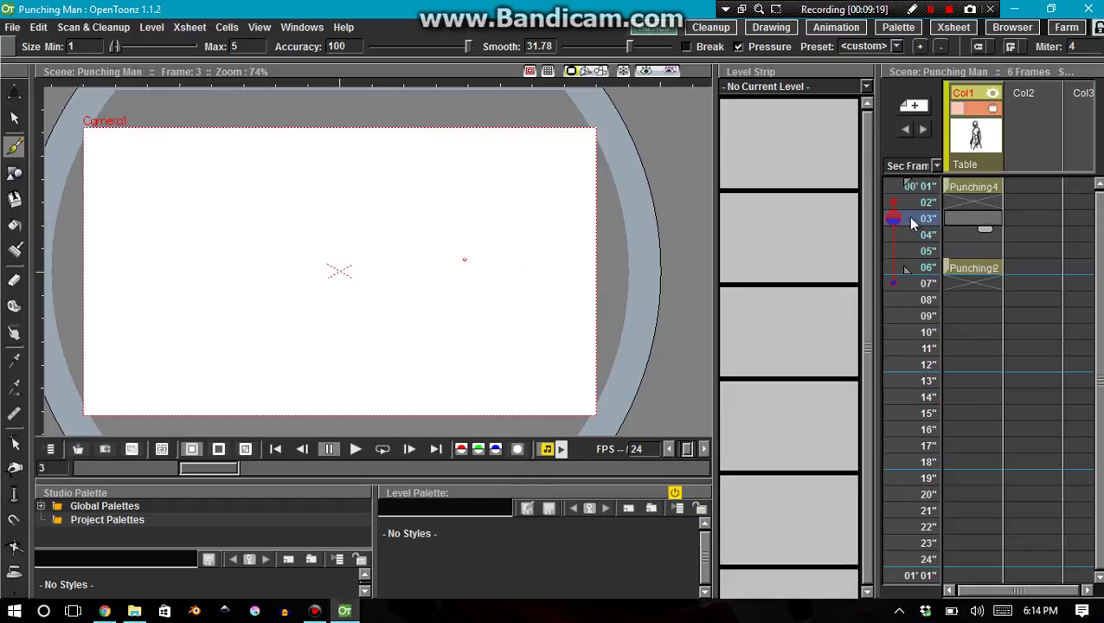
click(891, 189)
click(888, 284)
click(888, 285)
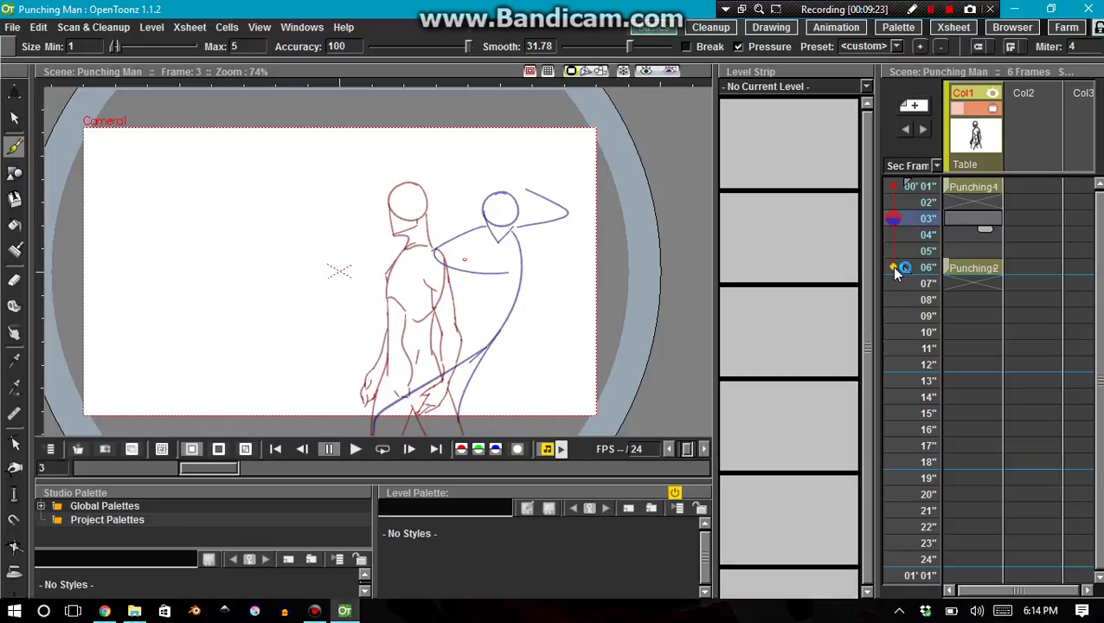
click(887, 202)
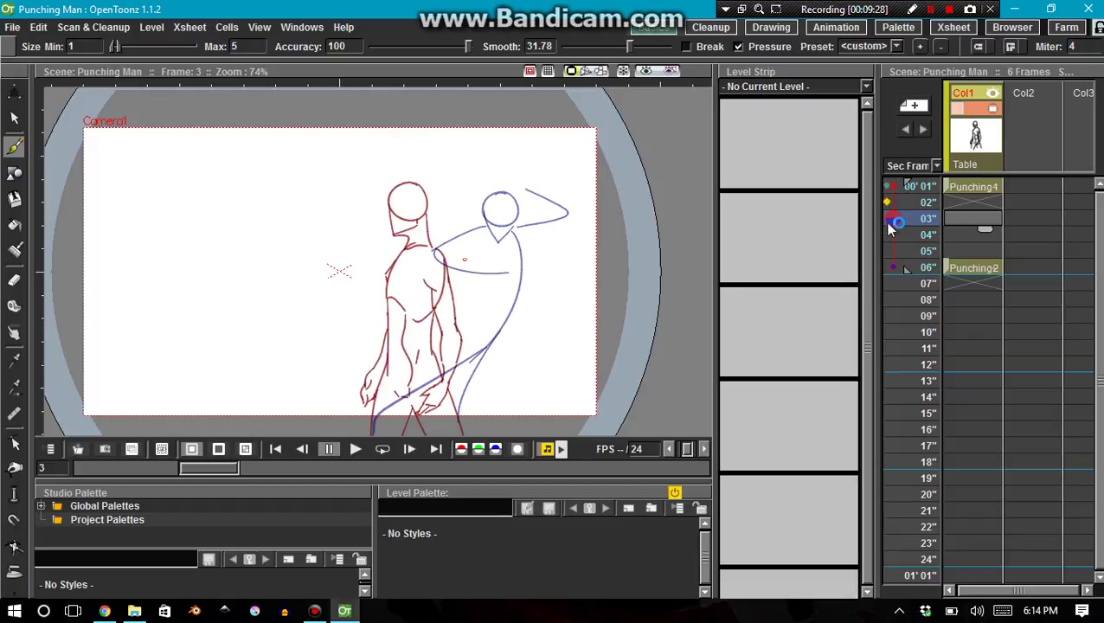
click(894, 266)
click(894, 268)
click(892, 186)
click(752, 261)
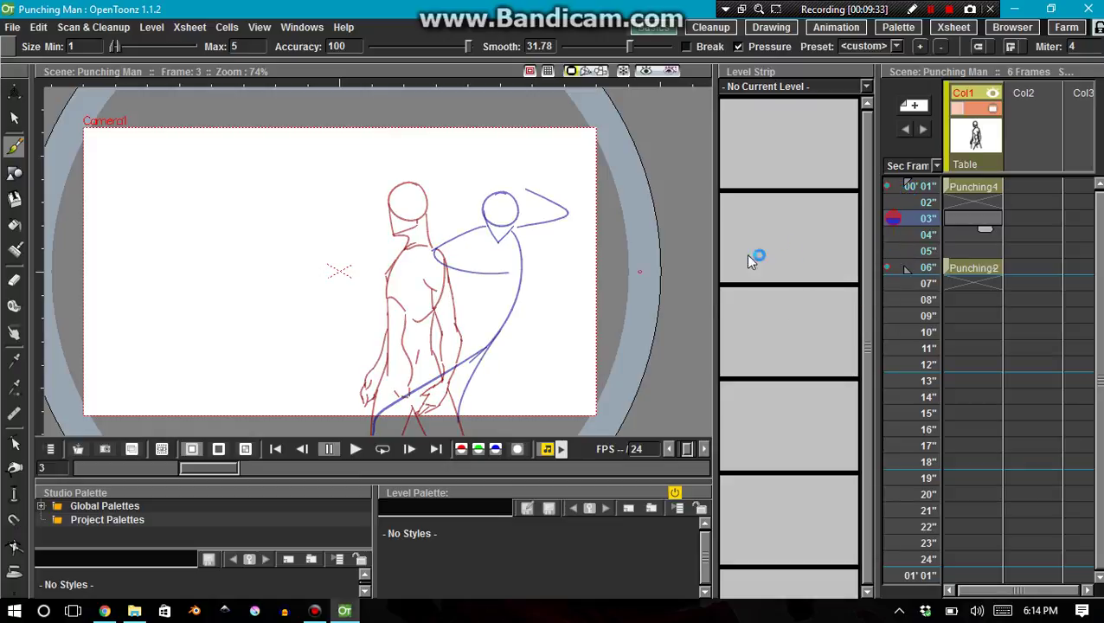
Scrub through later Xsheet frames, starting at frame 9, to preview the onion skins.
click(969, 315)
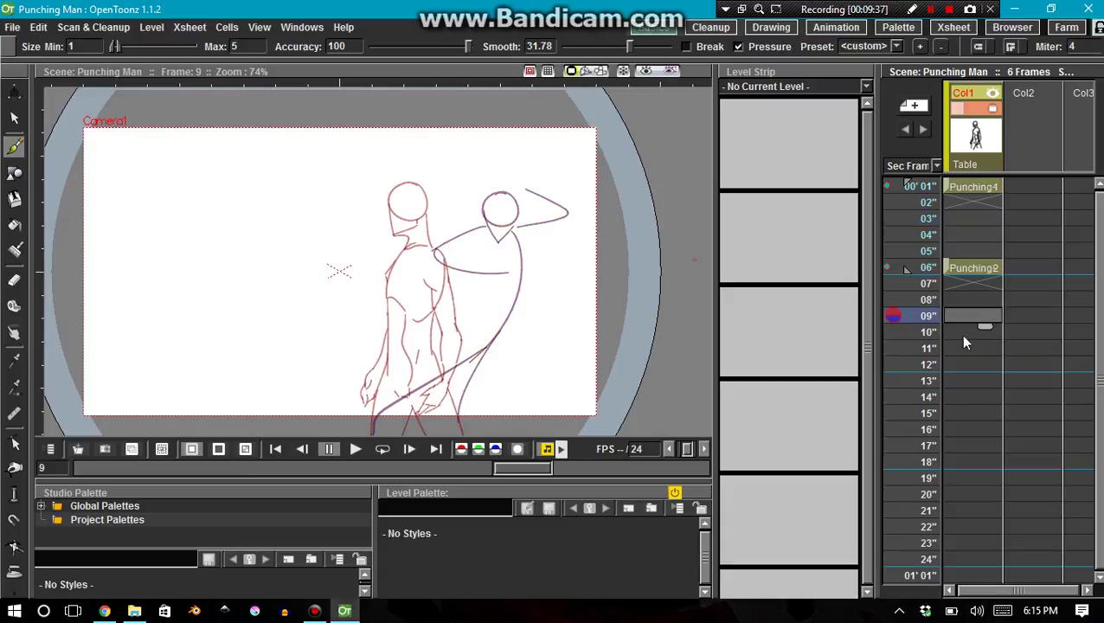
key(Down)
key(Down)
key(Down)
key(Down)
key(Down)
key(Down)
key(Down)
key(Down)
key(Down)
key(Down)
key(Down)
key(Down)
key(Down)
key(Down)
key(Down)
key(Up)
key(Up)
key(Up)
key(Up)
key(Up)
key(Up)
key(Up)
key(Up)
key(Up)
key(Up)
key(Up)
key(Up)
key(Up)
key(Up)
key(Up)
key(Up)
key(Up)
key(Up)
key(Up)
key(Up)
key(Up)
key(Up)
key(Up)
key(Down)
key(Down)
key(Down)
key(Down)
key(Down)
key(Down)
key(Down)
key(Down)
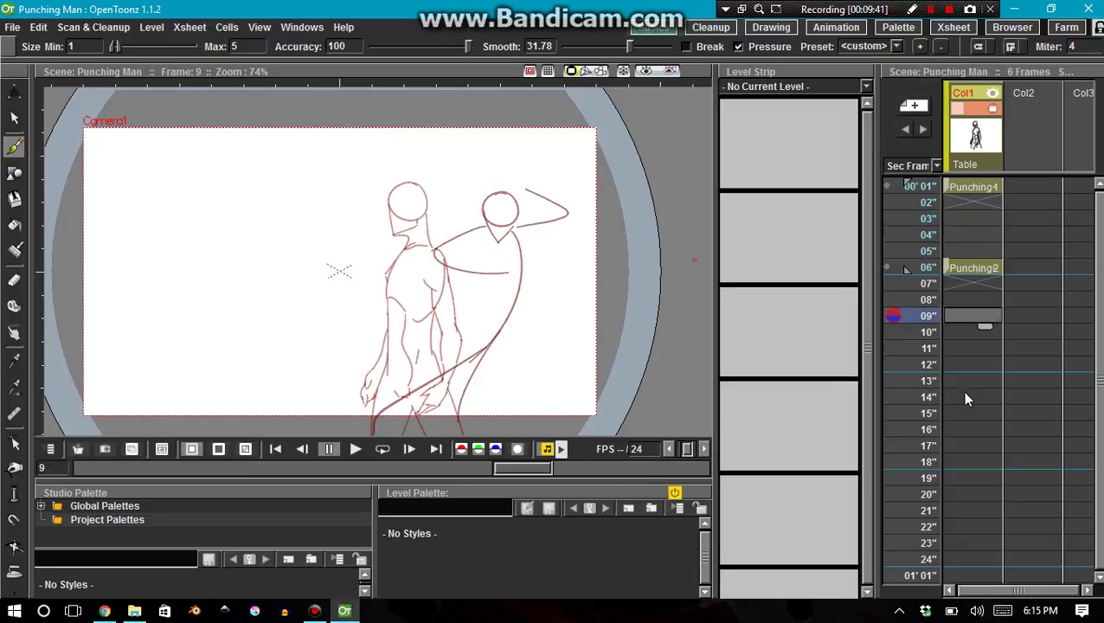
click(968, 397)
click(963, 511)
click(968, 381)
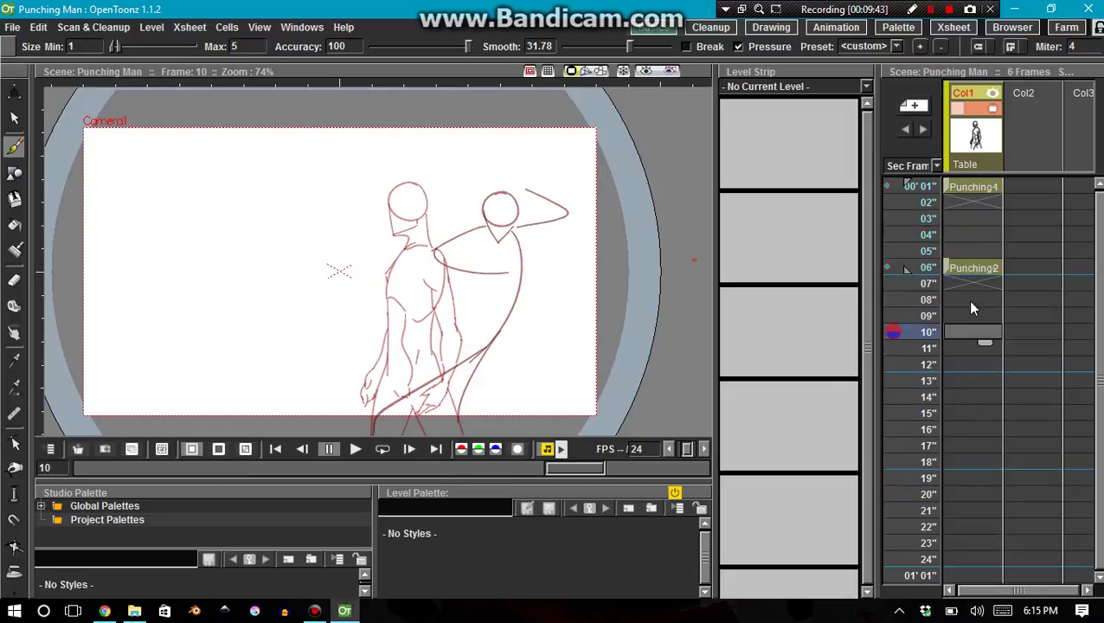
click(970, 299)
click(963, 232)
click(964, 305)
click(966, 378)
key(Down)
key(Down)
key(Down)
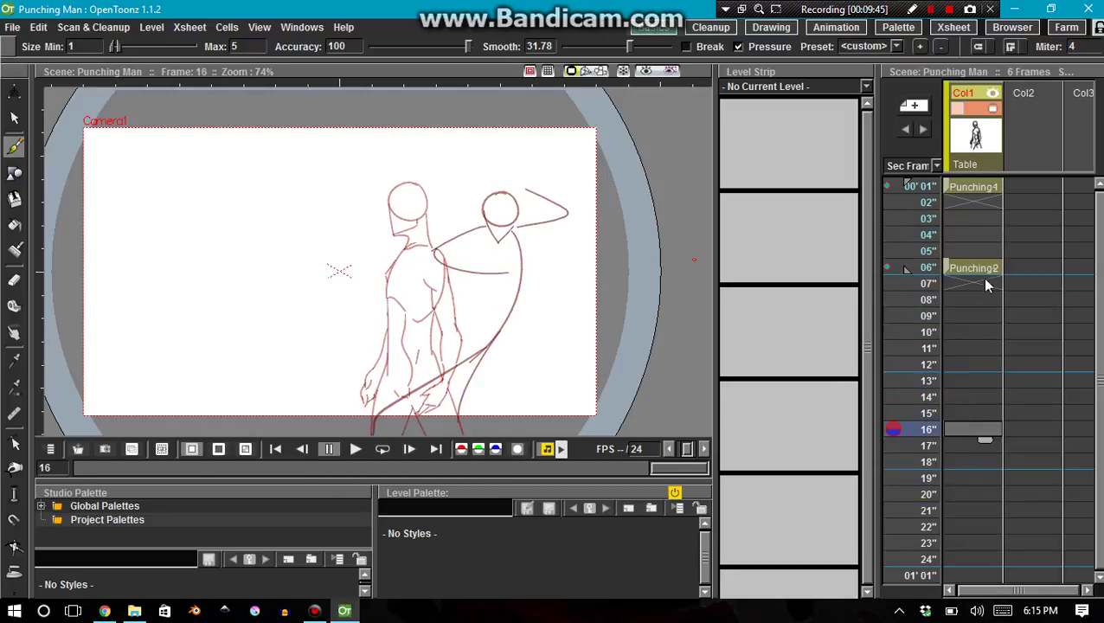
Back on frame 2, switch off the frame 6 and frame 1 onion skins.
click(959, 203)
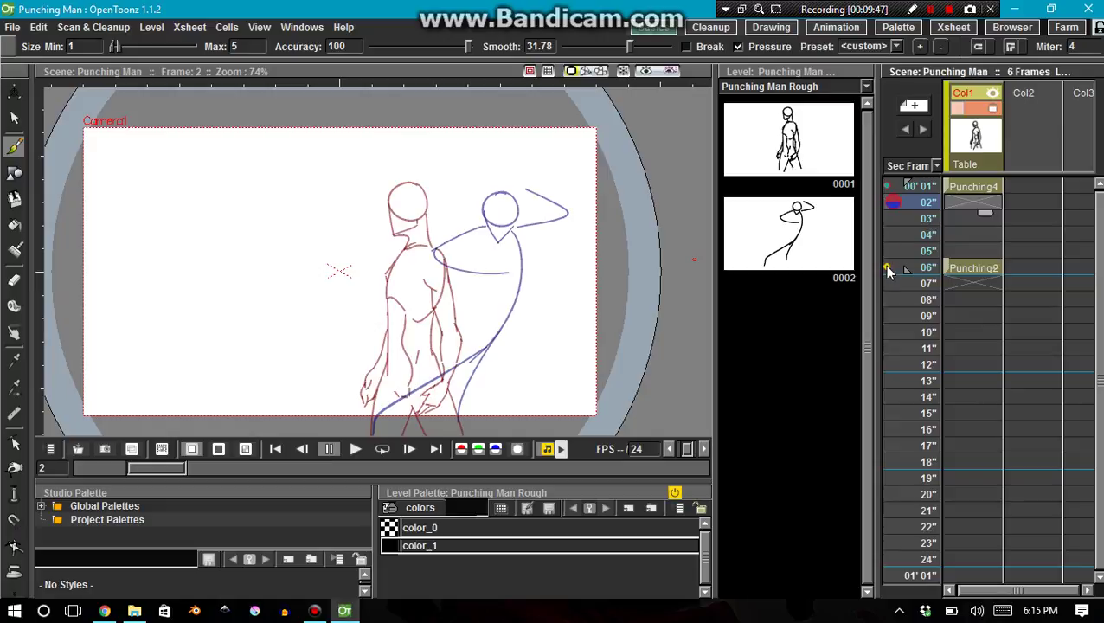
click(889, 269)
click(886, 186)
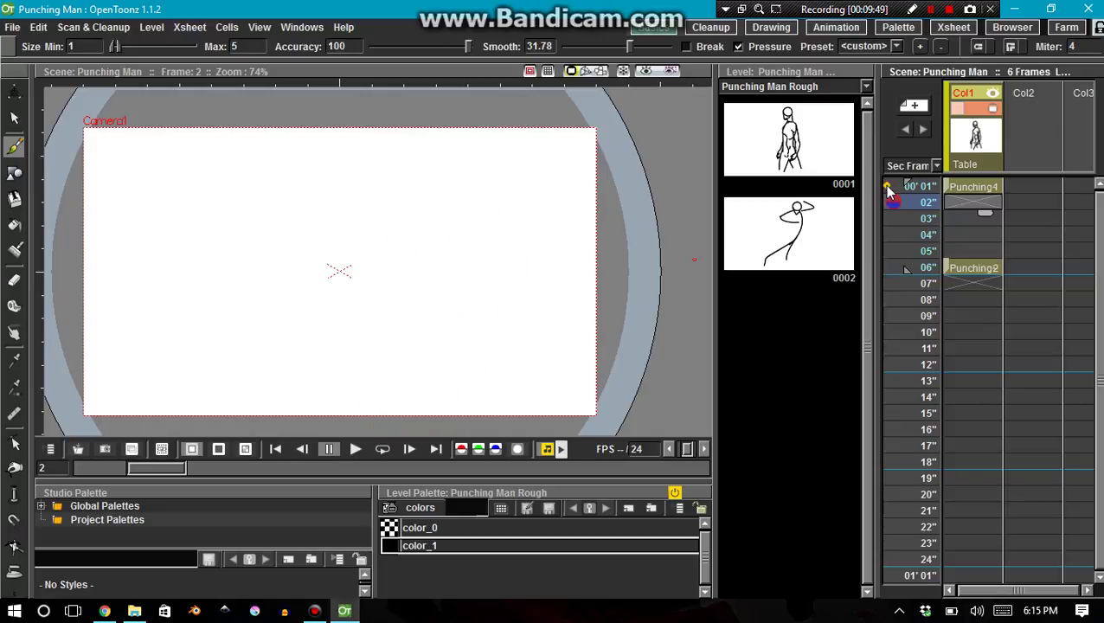